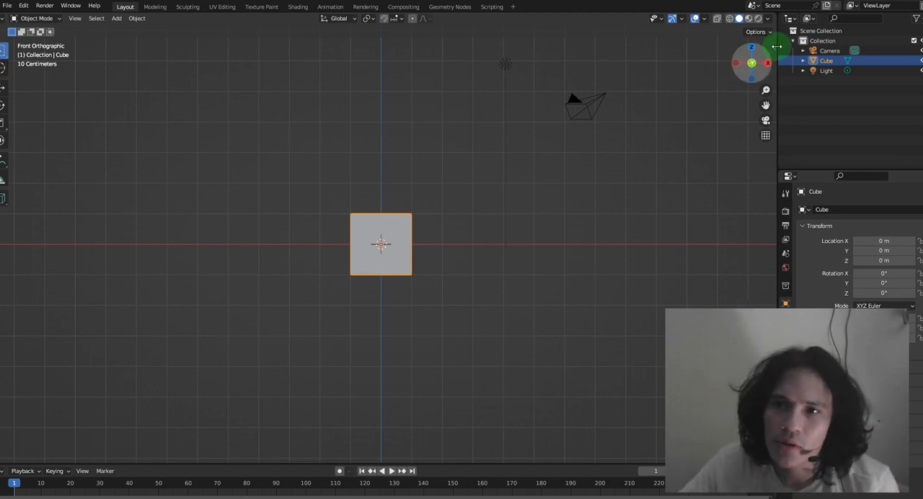
Look over the Quad Remesher 1.2 add-on's settings in the sidebar
drag(756, 50, 720, 59)
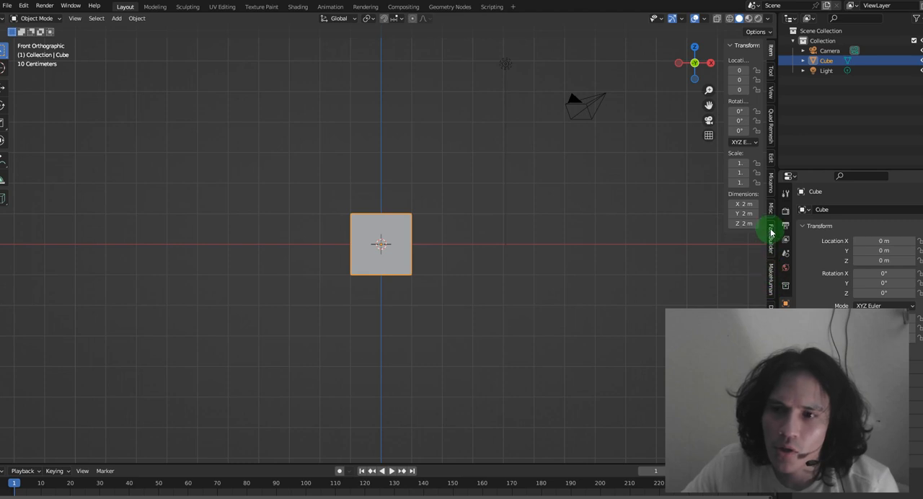
click(771, 127)
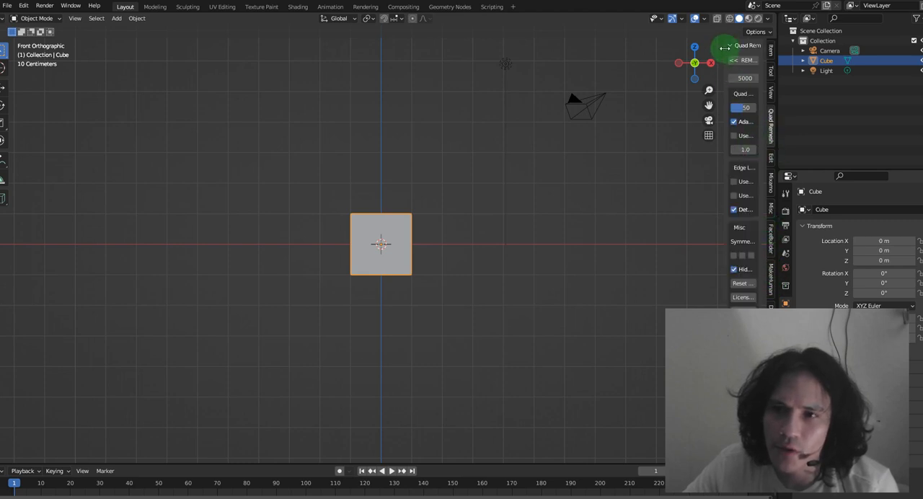
drag(724, 51, 584, 59)
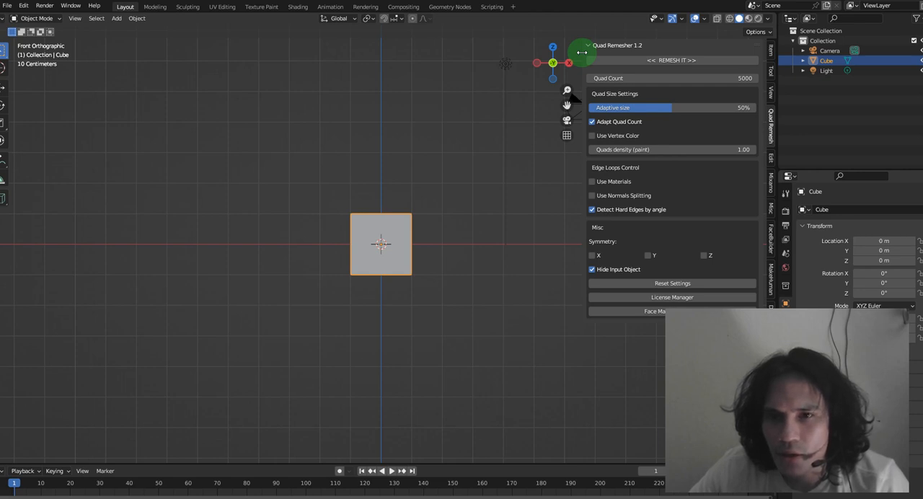
drag(590, 50, 551, 60)
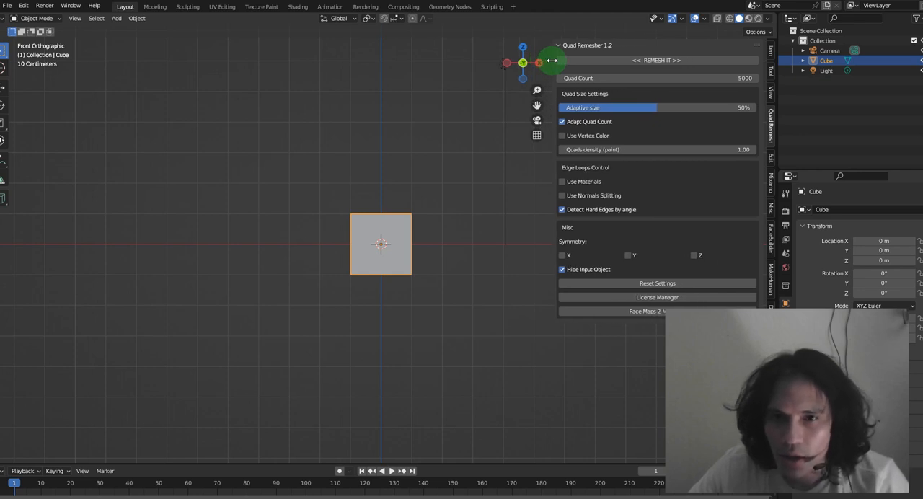
drag(552, 61, 752, 60)
Delete the default cube from the scene
click(389, 243)
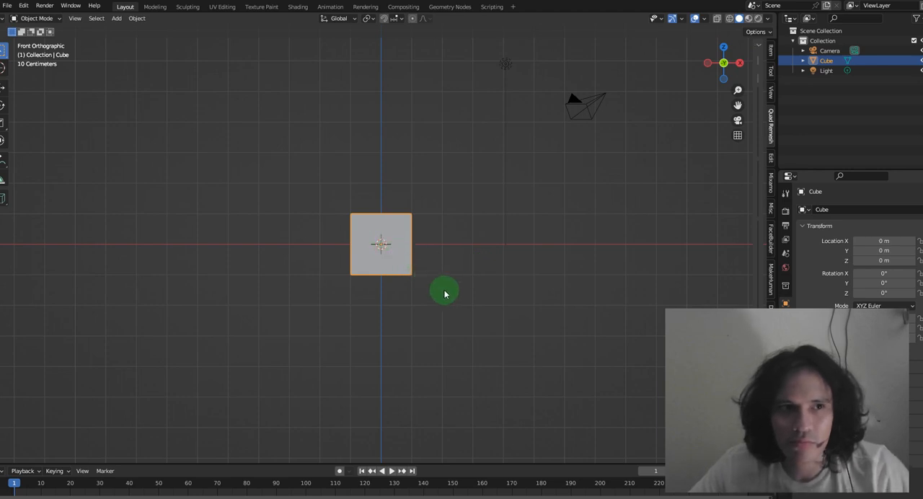
scroll(435, 287, up, 2)
shift+middle_drag(445, 299, 454, 275)
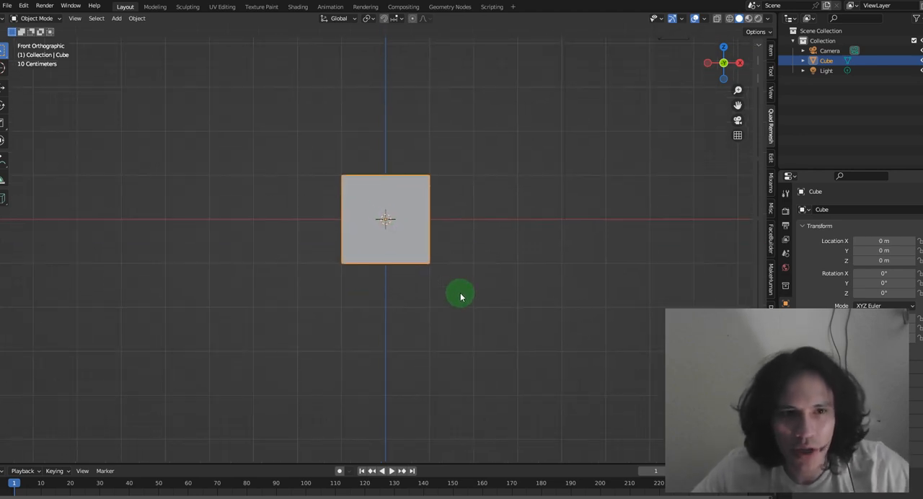
scroll(461, 296, up, 1)
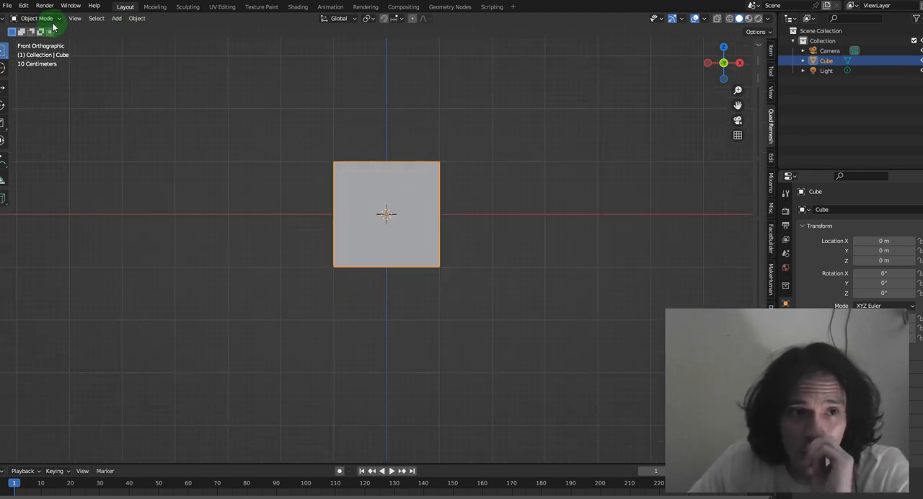
right_click(826, 62)
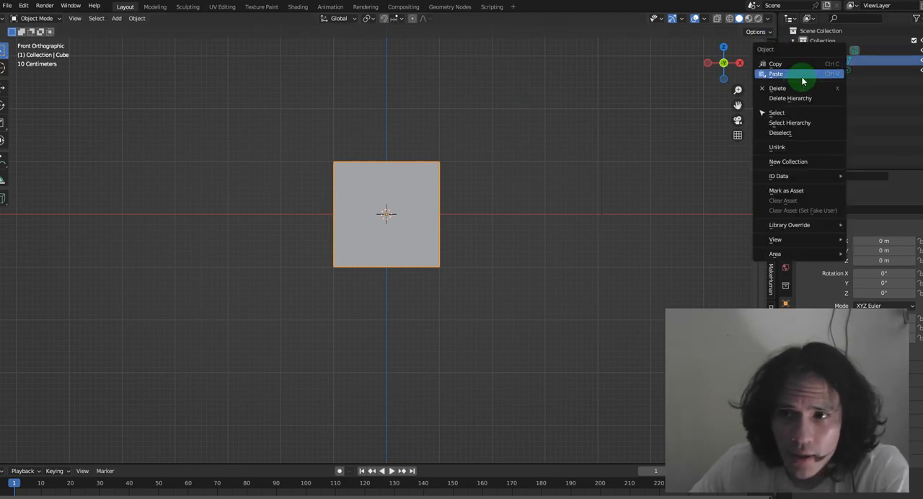
click(793, 88)
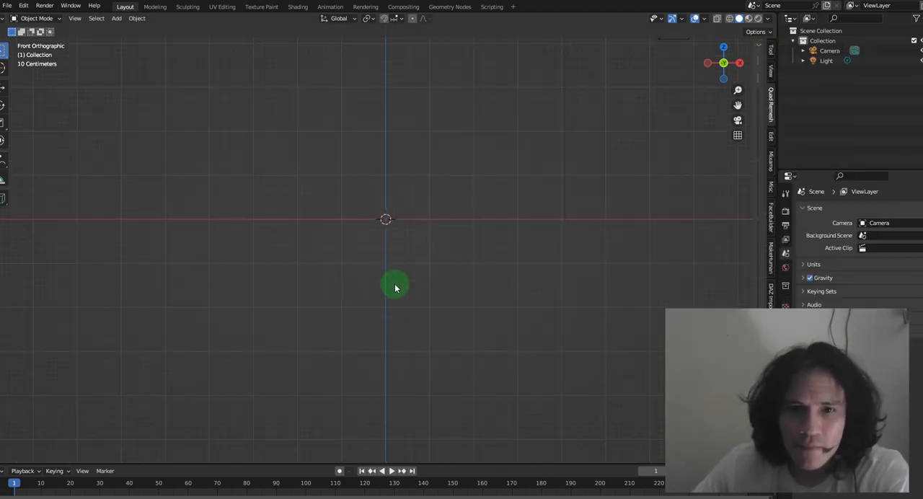
Add a UV sphere mesh at the world origin
scroll(395, 288, up, 1)
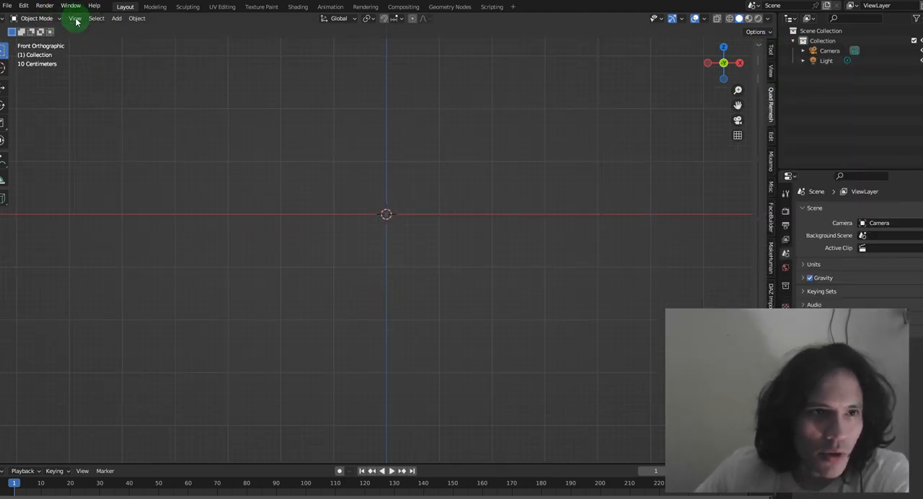
click(116, 18)
mouse_move(126, 30)
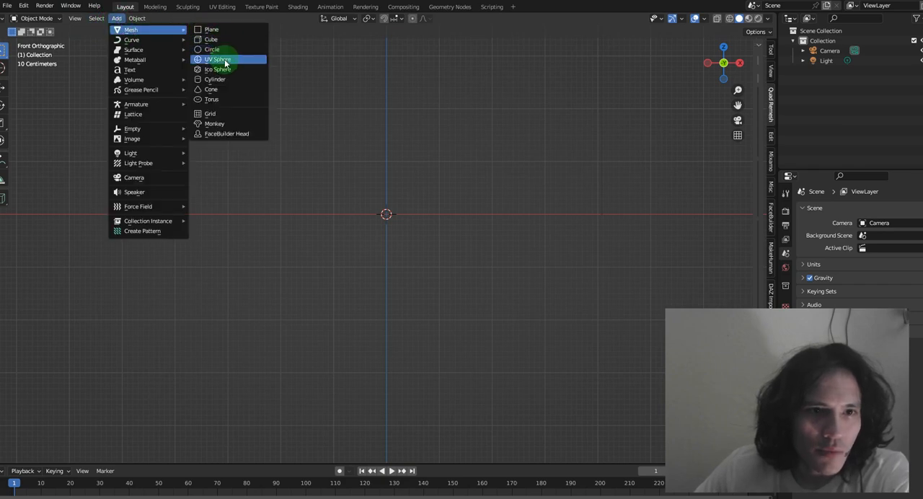
click(224, 63)
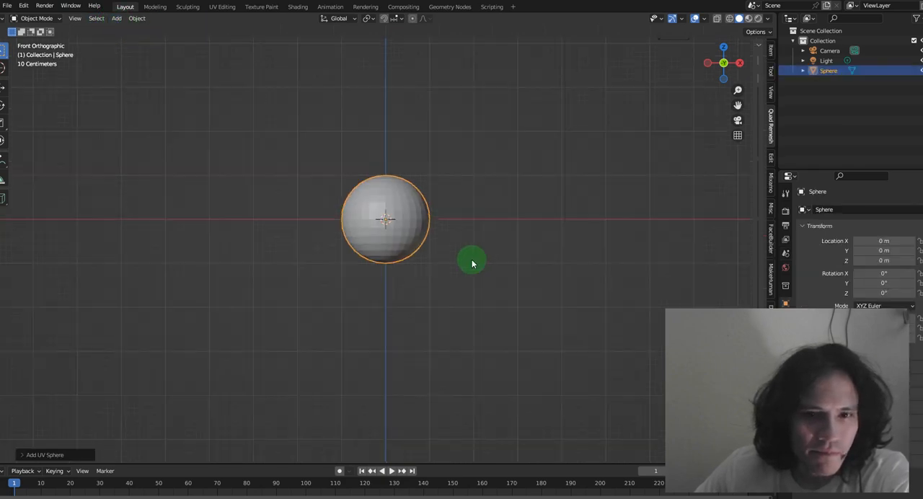
Switch the sphere to Sculpt Mode and choose the Elastic Deform brush with X-axis symmetry enabled
scroll(472, 264, up, 1)
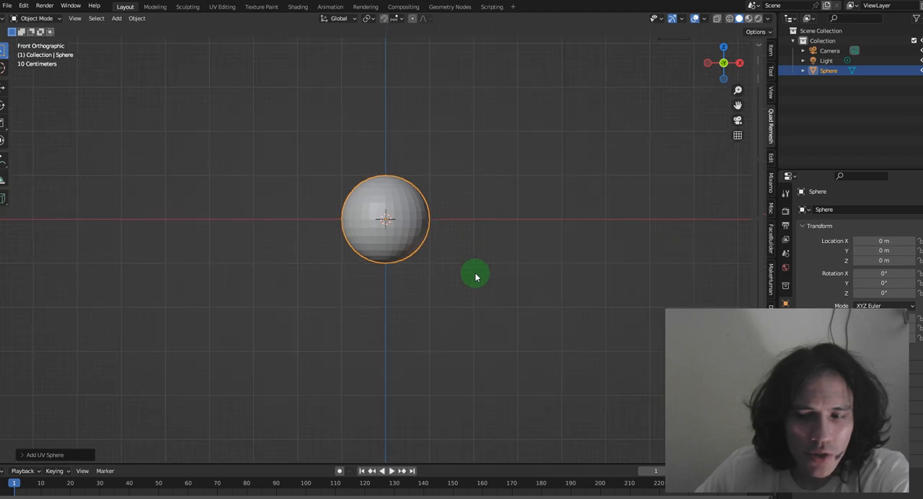
click(54, 22)
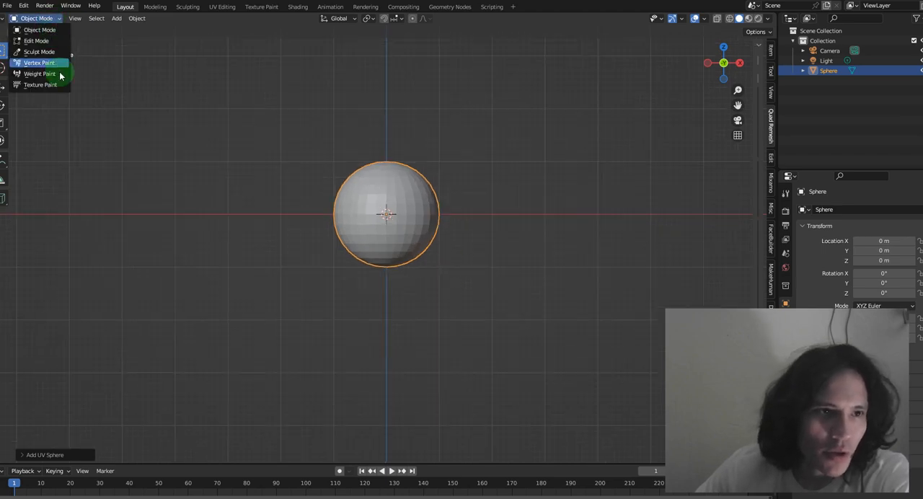
click(55, 54)
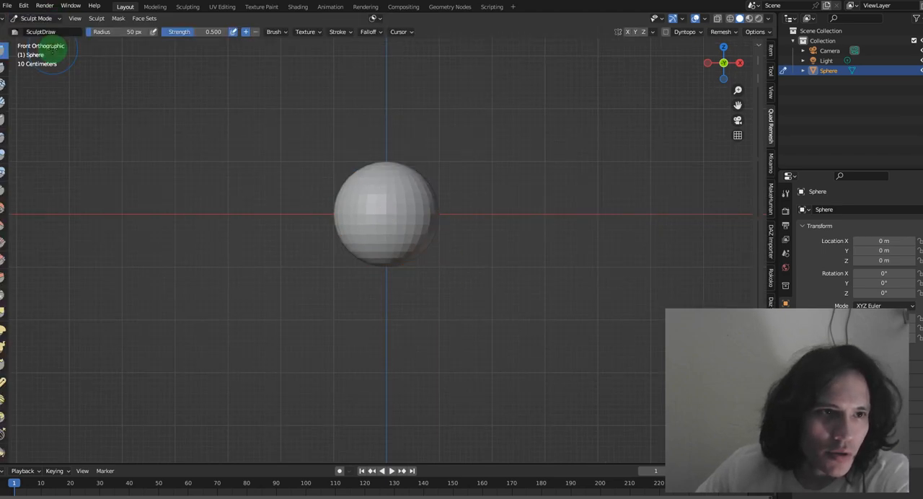
click(3, 330)
click(627, 32)
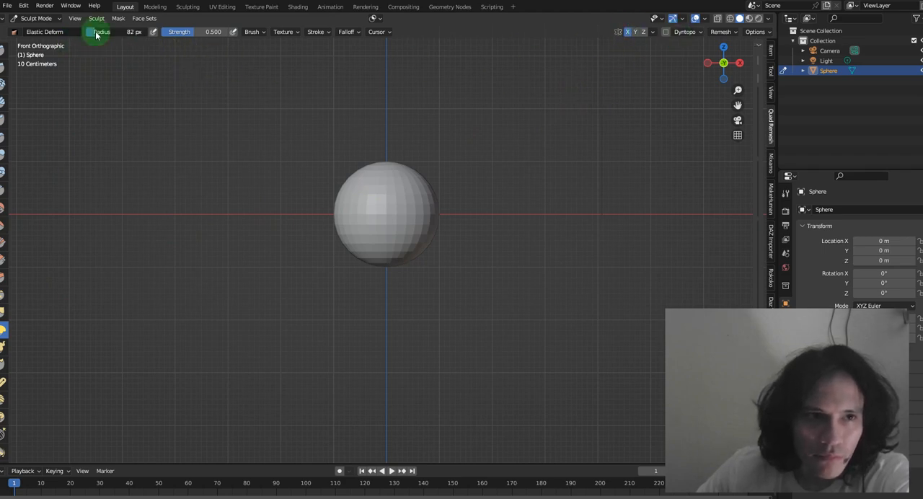
Set the Elastic Deform radius to 102 px and push the sphere's sides inward in the front view
scroll(480, 248, up, 3)
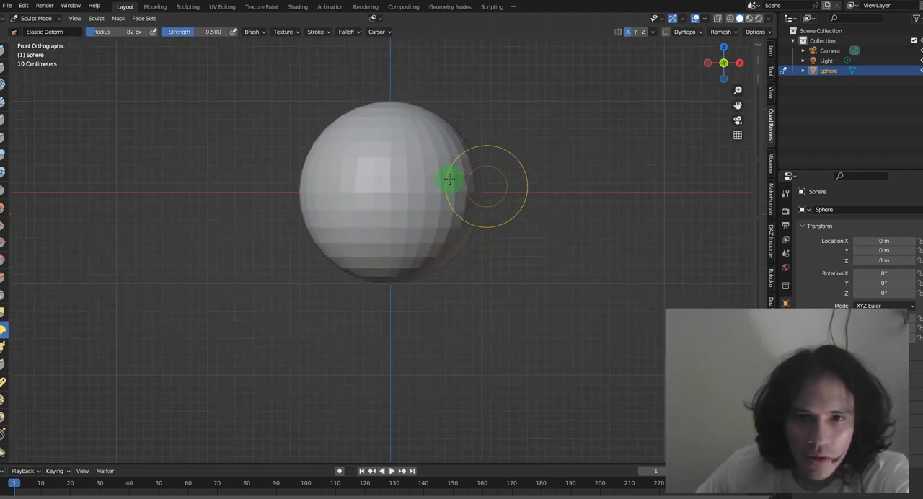
drag(127, 31, 142, 32)
mouse_move(459, 174)
mouse_down()
mouse_move(466, 220)
mouse_move(457, 245)
mouse_move(486, 220)
mouse_move(457, 213)
mouse_up()
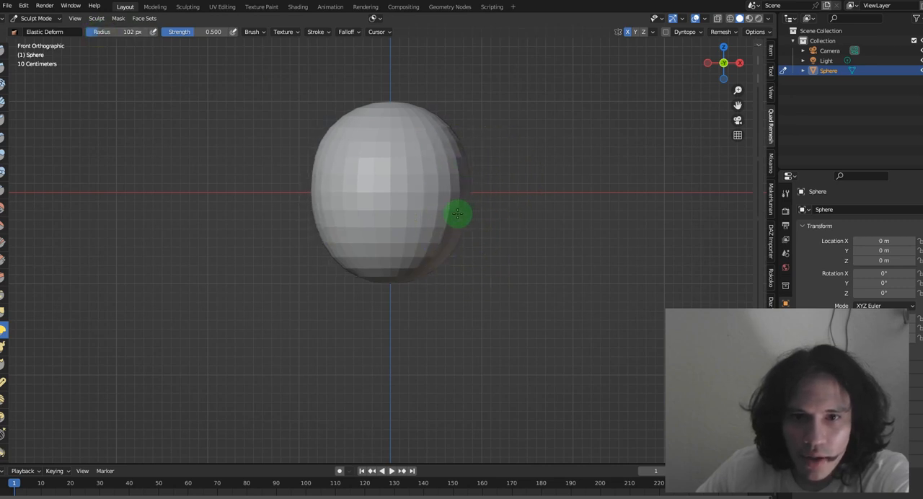
In the right side view, pull the sphere's lower front, forehead and crown outward to form a rough head
click(739, 63)
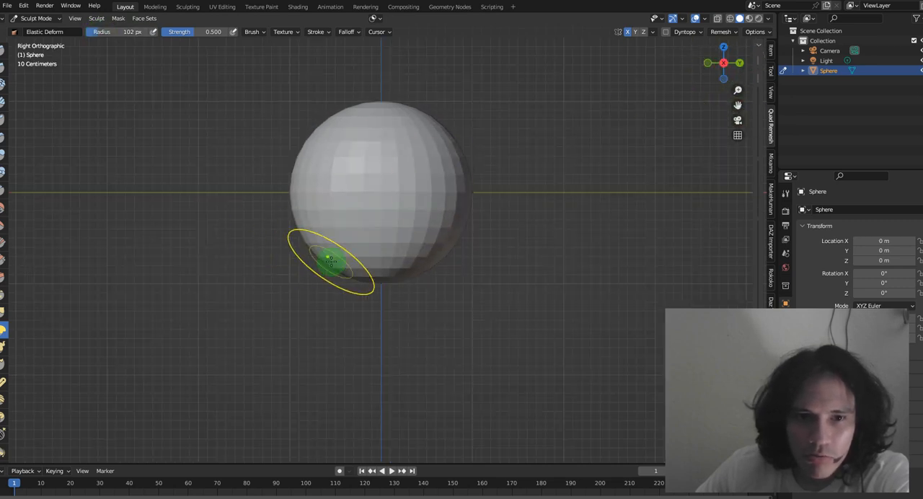
drag(330, 261, 209, 319)
drag(291, 180, 209, 147)
drag(356, 123, 294, 55)
drag(310, 124, 277, 114)
drag(284, 153, 237, 146)
drag(401, 114, 414, 77)
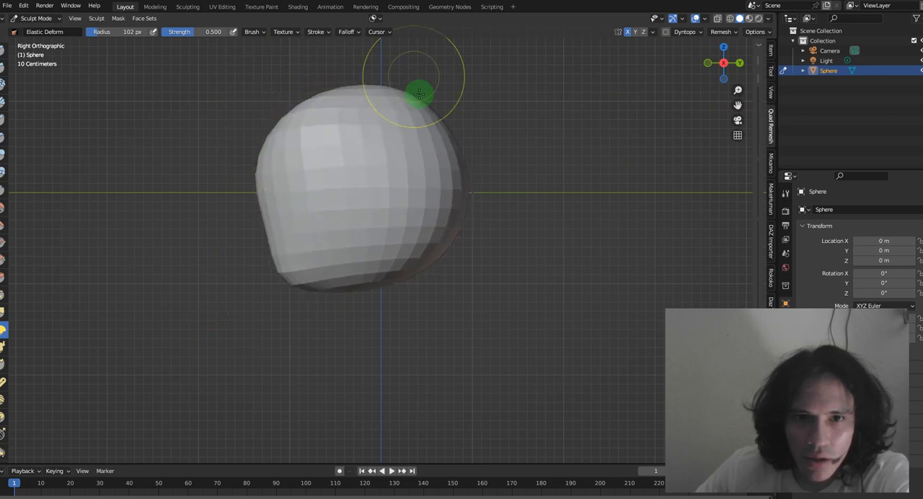
Push the head's rear underside upward and pull the lower front down into a muzzle, enlarging the Elastic Deform radius to 157 px
drag(307, 287, 260, 321)
drag(385, 285, 388, 234)
drag(431, 252, 414, 225)
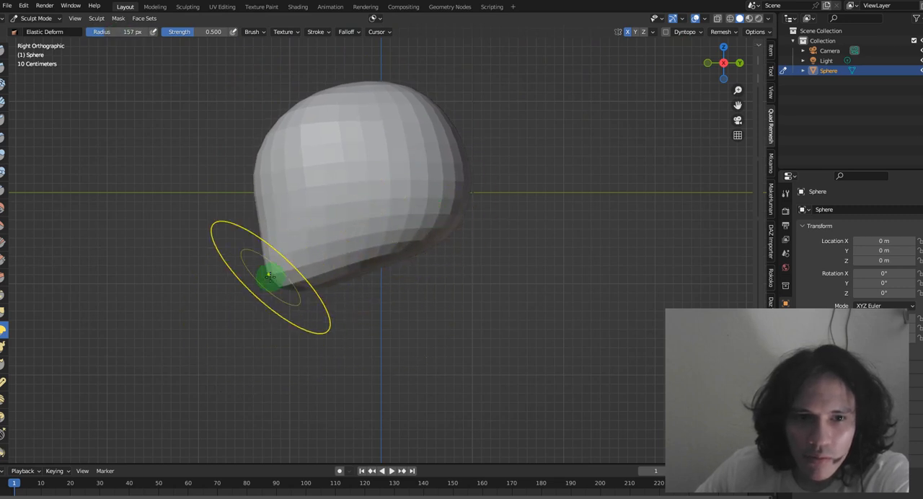
drag(272, 276, 308, 383)
drag(278, 294, 288, 335)
drag(296, 219, 284, 224)
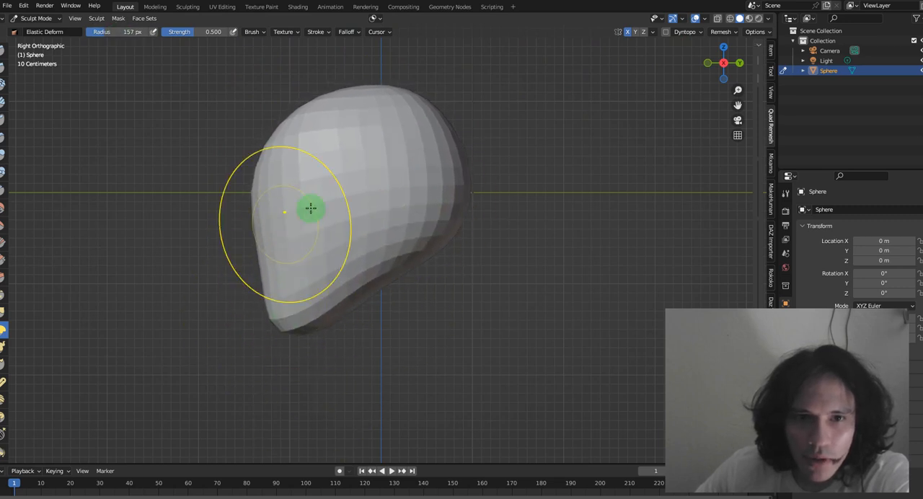
In the front view, widen the head's upper sides and pull out two mirrored horns with the Snake Hook brush
click(739, 69)
drag(464, 135, 493, 109)
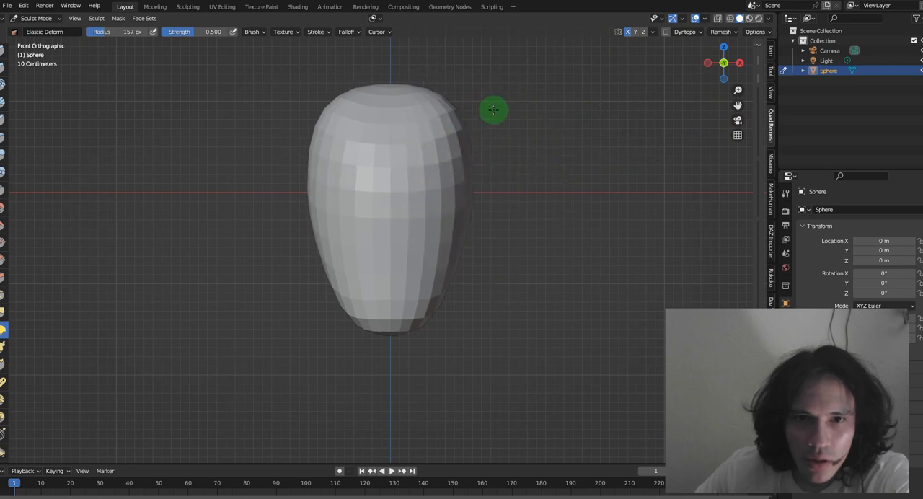
click(3, 349)
mouse_move(443, 140)
mouse_down()
mouse_move(570, 78)
mouse_move(571, 66)
mouse_up()
scroll(515, 169, down, 1)
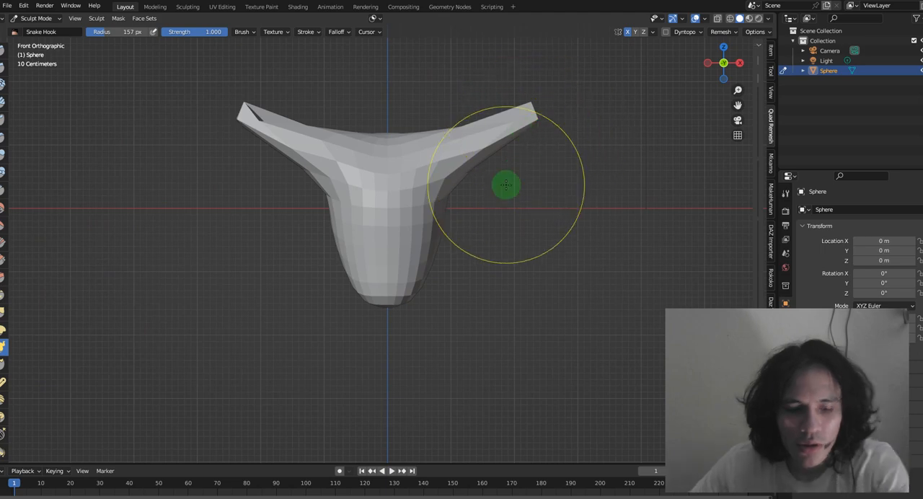
Choose a finer voxel size and voxel-remesh the horned head
key(shift+r)
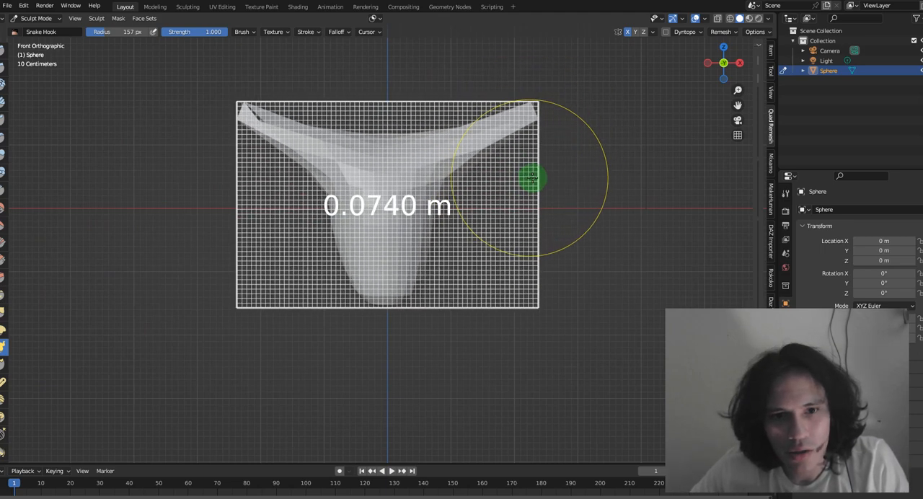
click(546, 177)
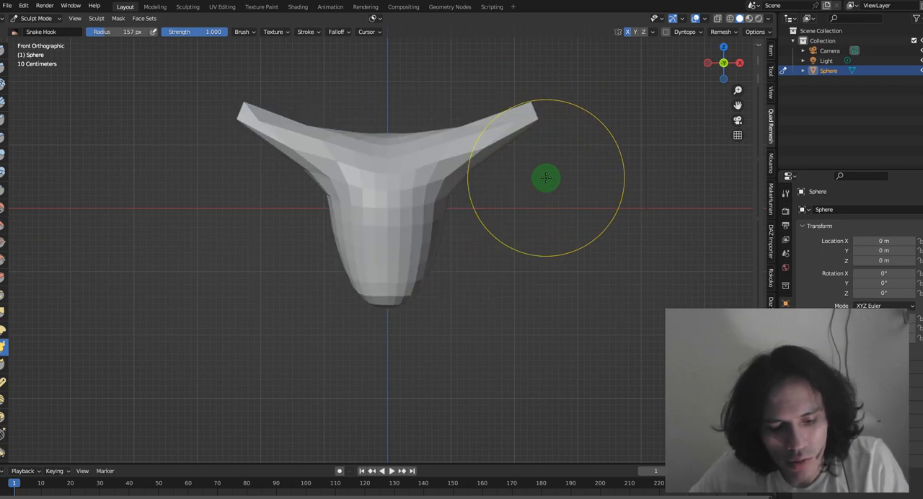
key(ctrl+r)
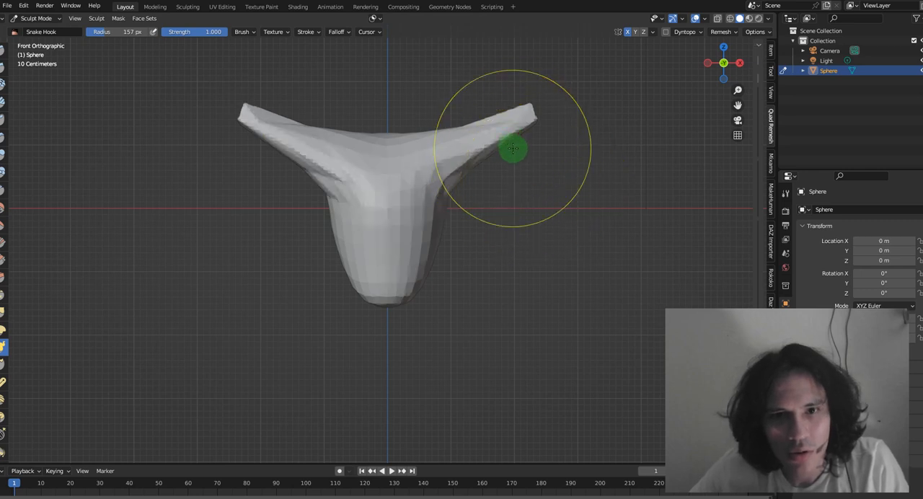
Bend both horn tips upward and stretch the back of the head rearward with the Snake Hook brush
scroll(505, 145, down, 1)
mouse_move(500, 137)
mouse_down()
mouse_move(520, 107)
mouse_move(516, 72)
mouse_up()
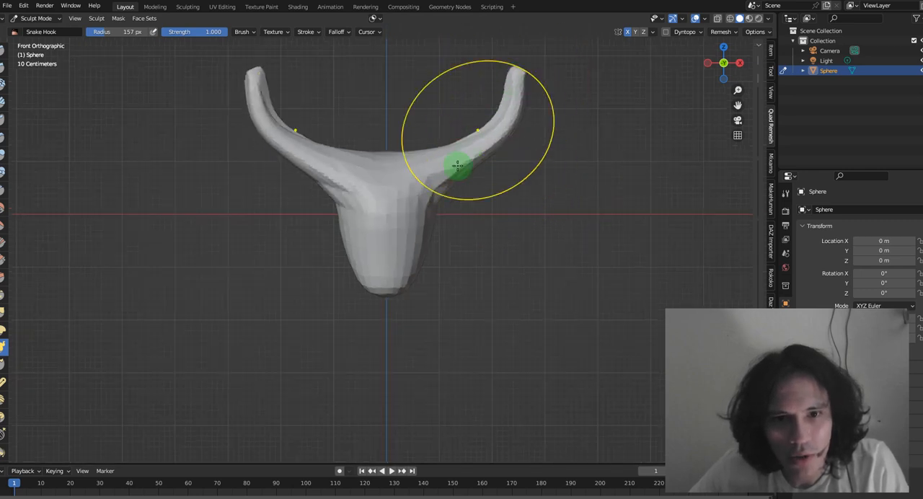
mouse_move(425, 173)
mouse_down()
mouse_move(387, 155)
mouse_move(385, 181)
mouse_up()
mouse_move(408, 274)
mouse_down()
mouse_move(393, 297)
mouse_move(394, 275)
mouse_move(433, 274)
mouse_move(427, 267)
mouse_up()
drag(435, 232, 416, 234)
mouse_move(393, 273)
mouse_down()
mouse_move(394, 281)
mouse_move(413, 274)
mouse_up()
mouse_move(477, 261)
middle_down()
mouse_move(509, 249)
mouse_move(382, 250)
middle_up()
drag(557, 211, 639, 200)
Smooth the horns and head surface with the Smooth brush at strength 0.307 and check the shape from several sides
click(707, 63)
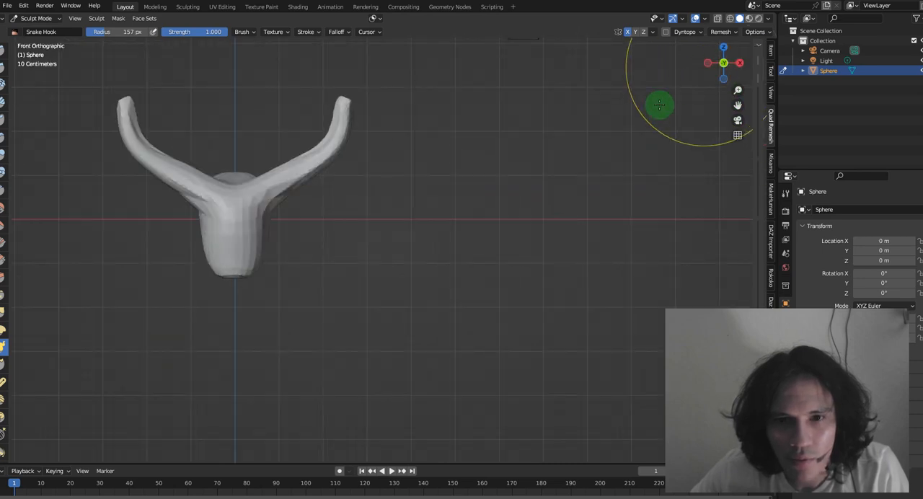
shift+middle_drag(405, 223, 522, 309)
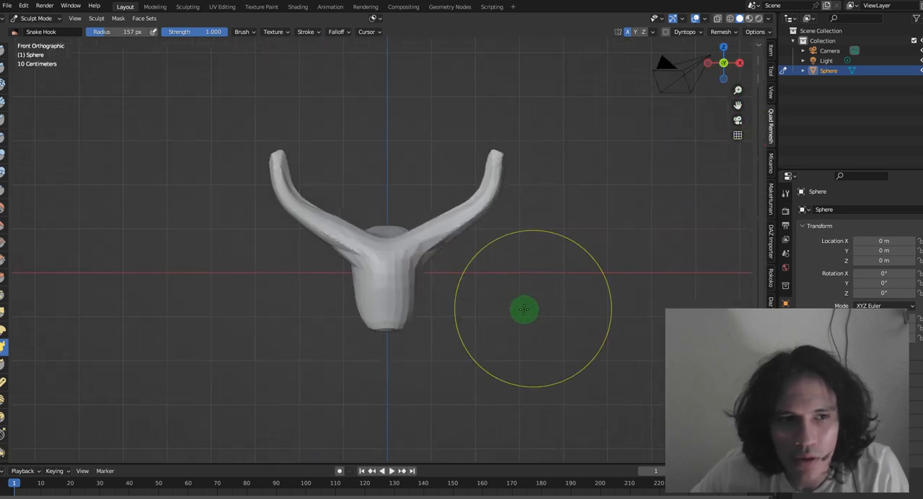
click(13, 208)
drag(291, 121, 296, 165)
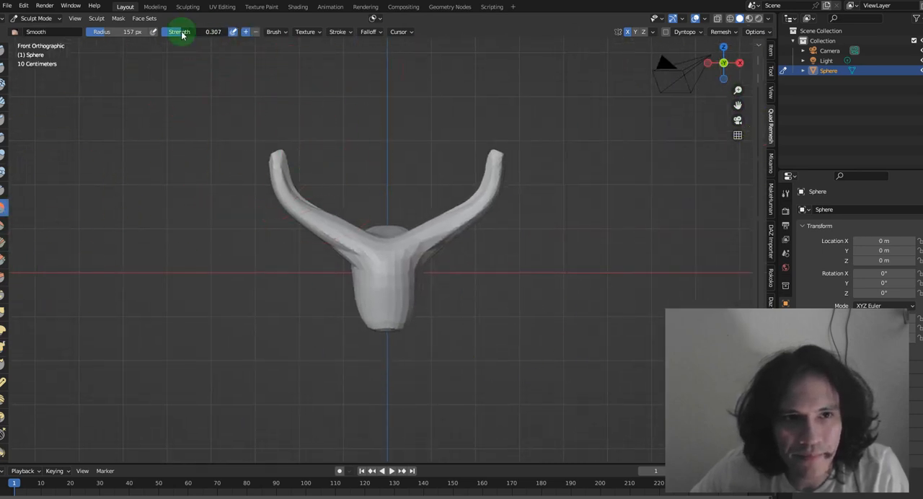
drag(302, 203, 346, 239)
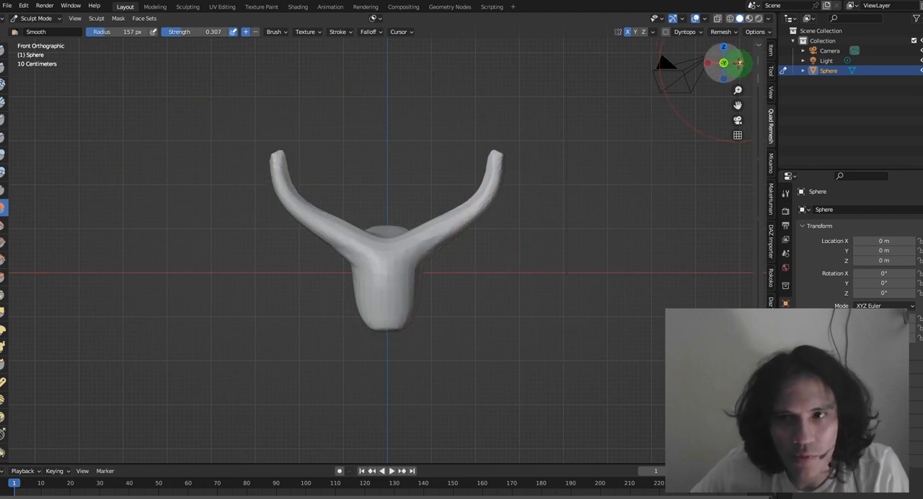
click(738, 63)
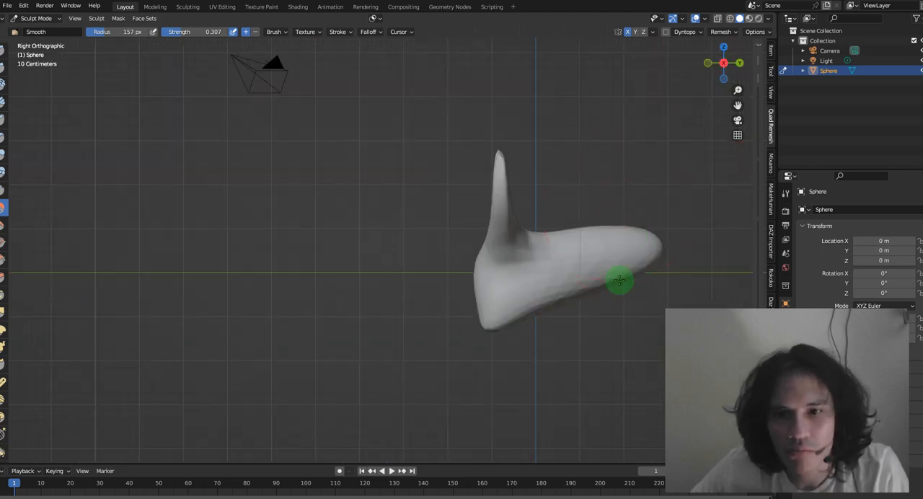
click(741, 62)
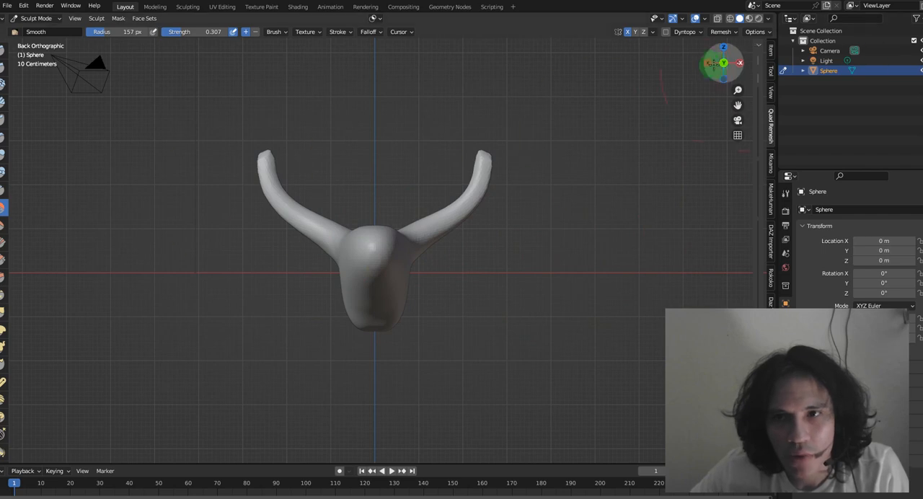
mouse_move(723, 62)
mouse_down()
mouse_move(566, 214)
mouse_move(150, 164)
mouse_up()
Examine the dense wireframe of the sculpted head in Edit Mode and return to Object Mode
click(33, 19)
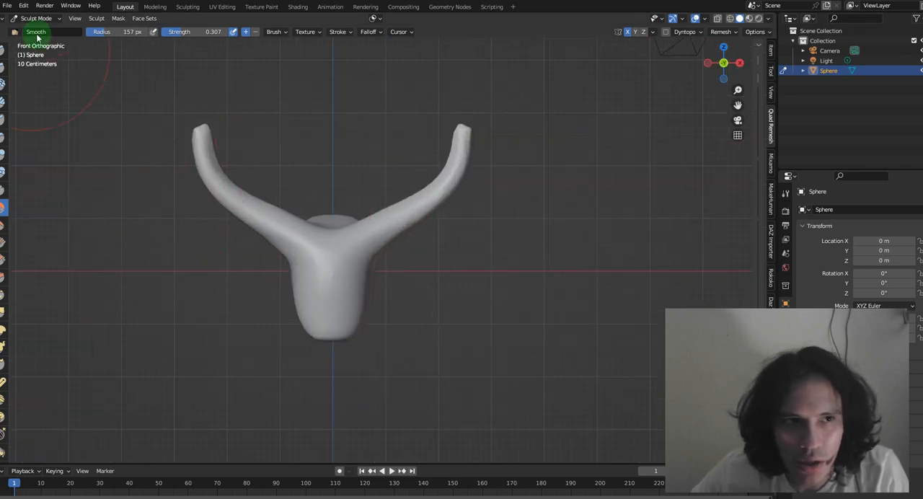
click(36, 40)
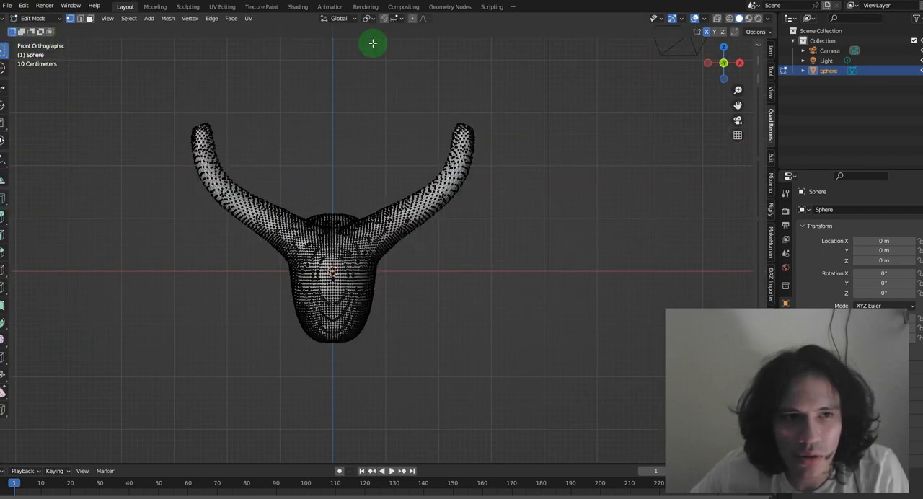
click(717, 18)
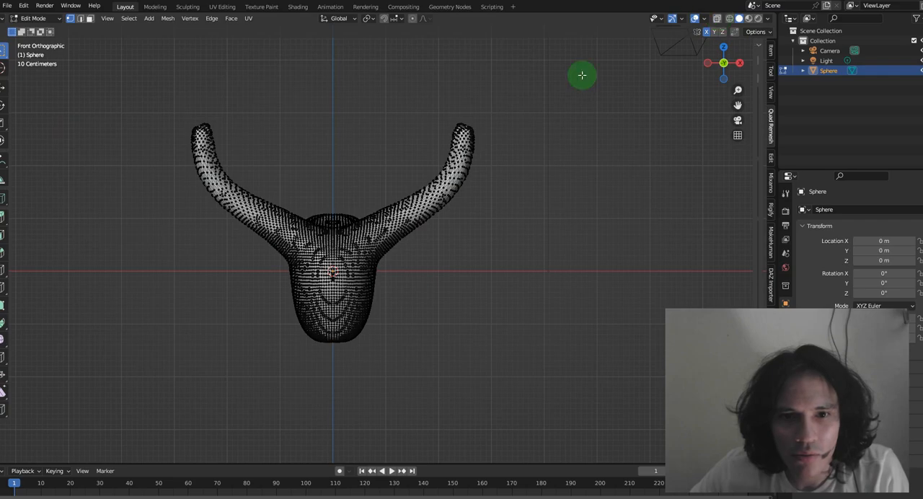
scroll(282, 262, up, 5)
scroll(285, 262, up, 2)
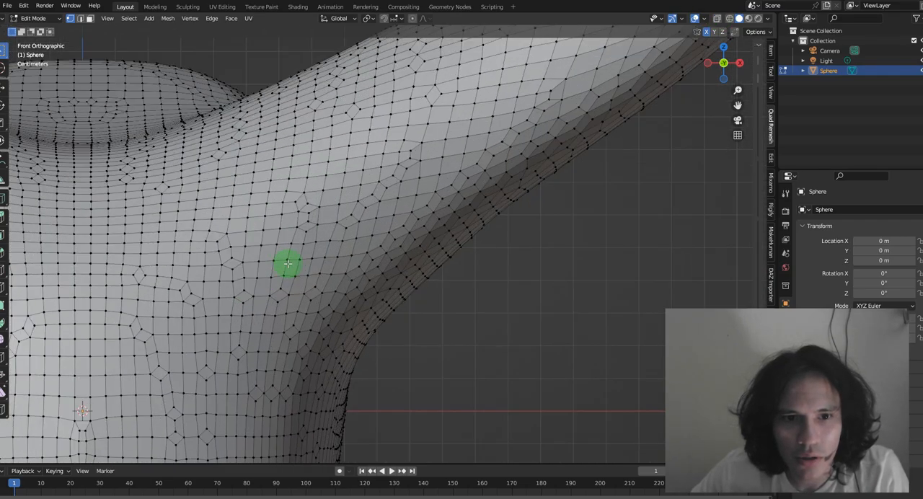
scroll(292, 264, down, 7)
click(36, 18)
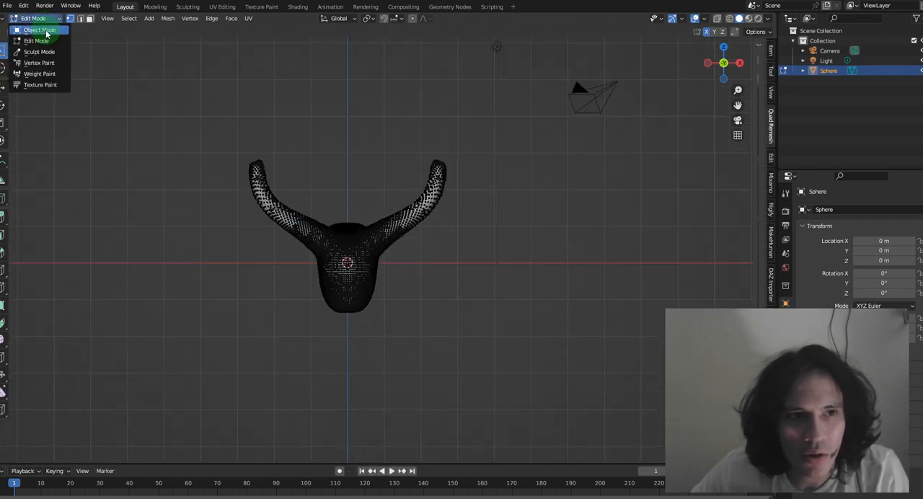
click(35, 28)
Remesh the sculpted head with Quad Remesher at a quad count of 300, keeping X symmetry on
scroll(580, 161, up, 2)
drag(753, 63, 600, 76)
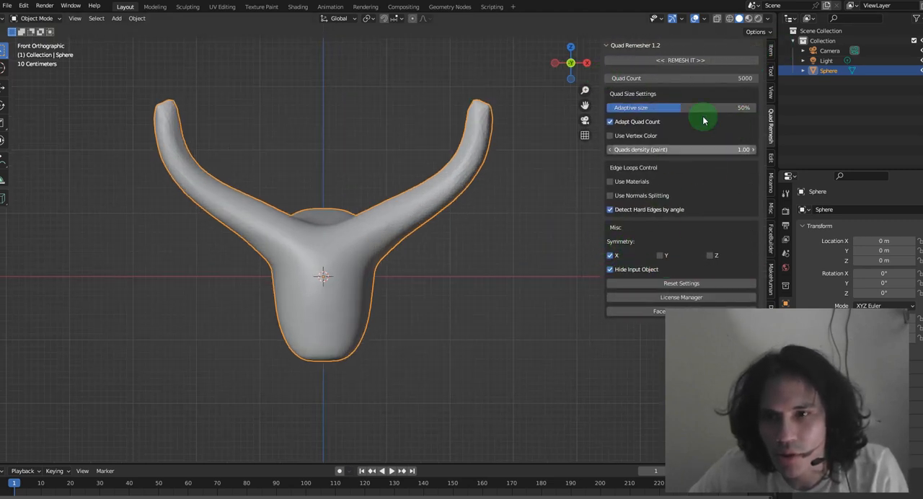
click(729, 78)
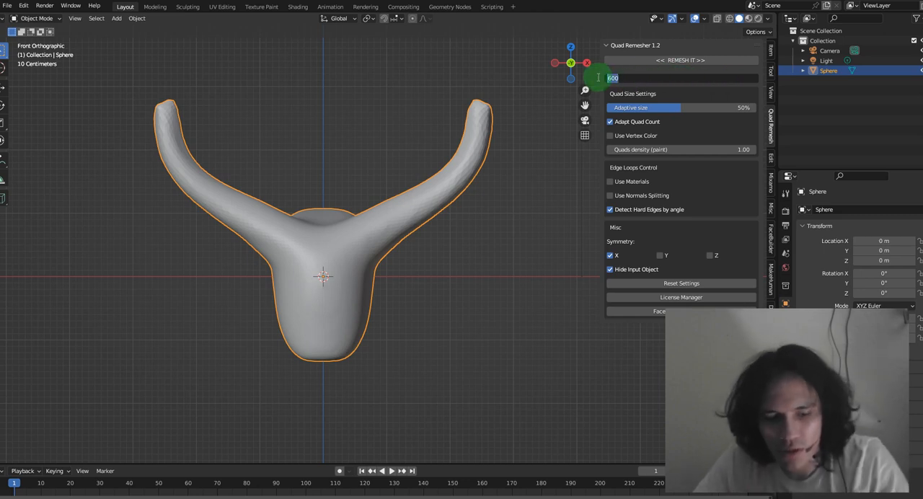
text(00)
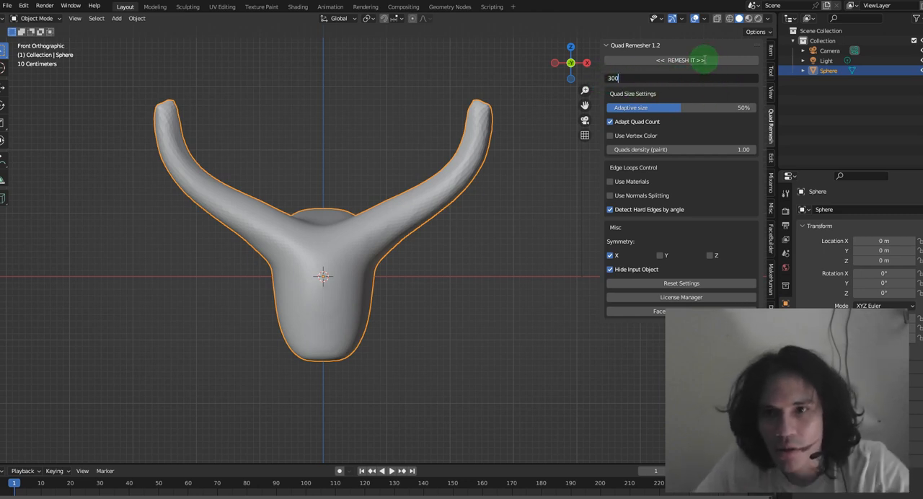
click(700, 62)
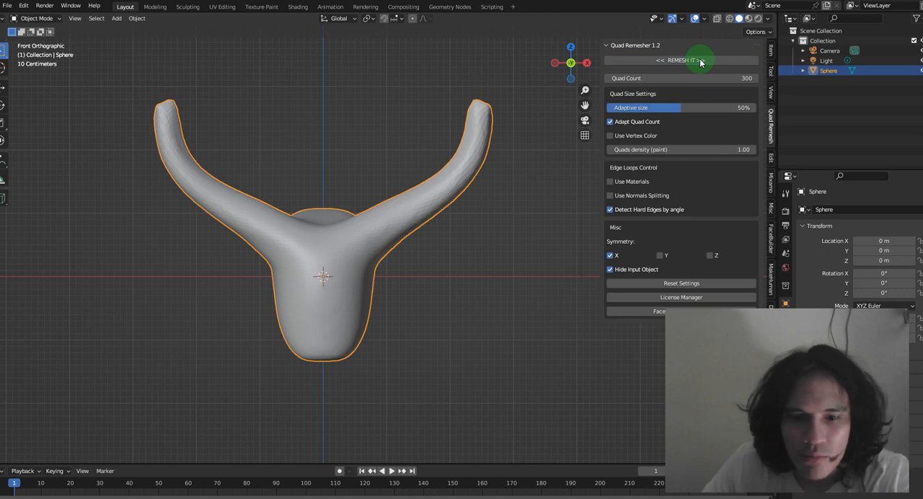
scroll(418, 253, down, 1)
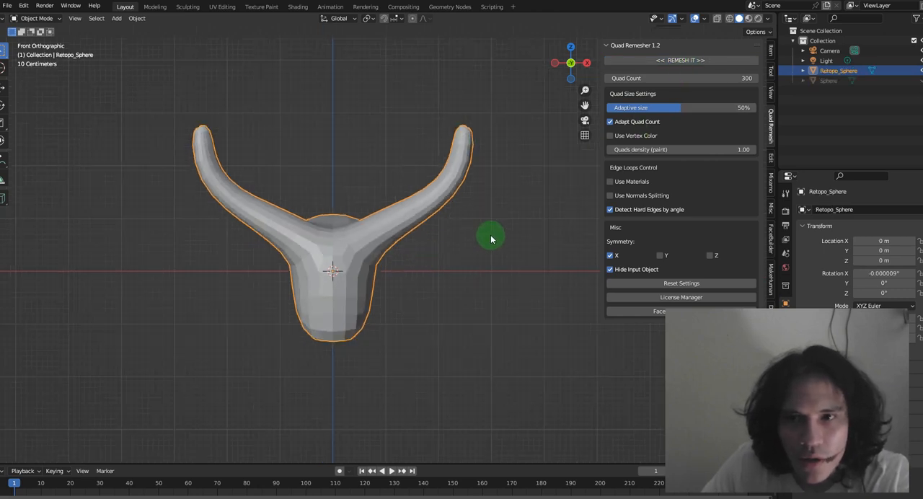
Examine the remeshed head's quad layout in Edit Mode from several sides, then its shape in Object Mode
click(43, 20)
click(40, 38)
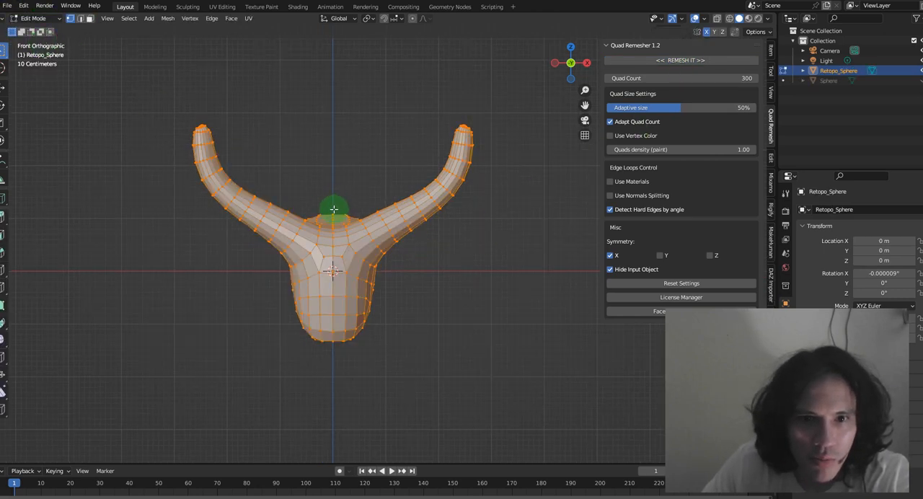
scroll(345, 193, up, 3)
scroll(282, 181, down, 4)
middle_drag(237, 253, 521, 278)
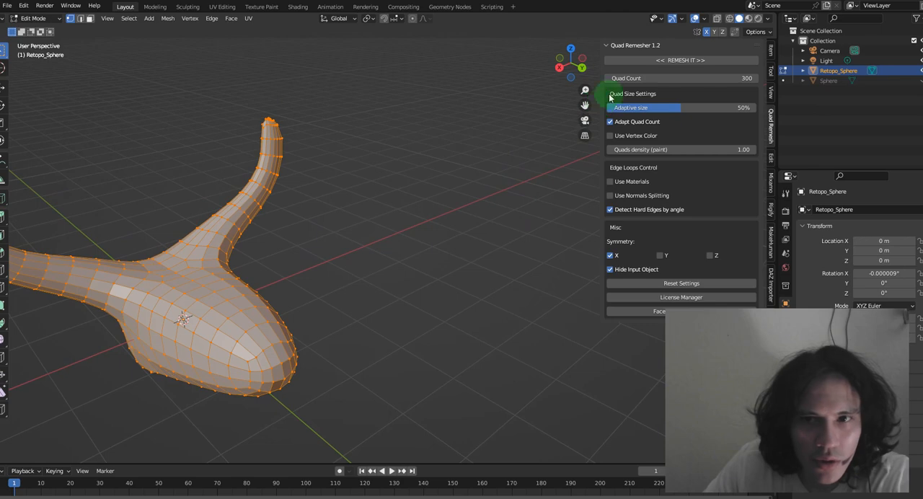
click(585, 71)
click(573, 66)
drag(586, 104, 332, 101)
scroll(532, 232, up, 1)
click(54, 22)
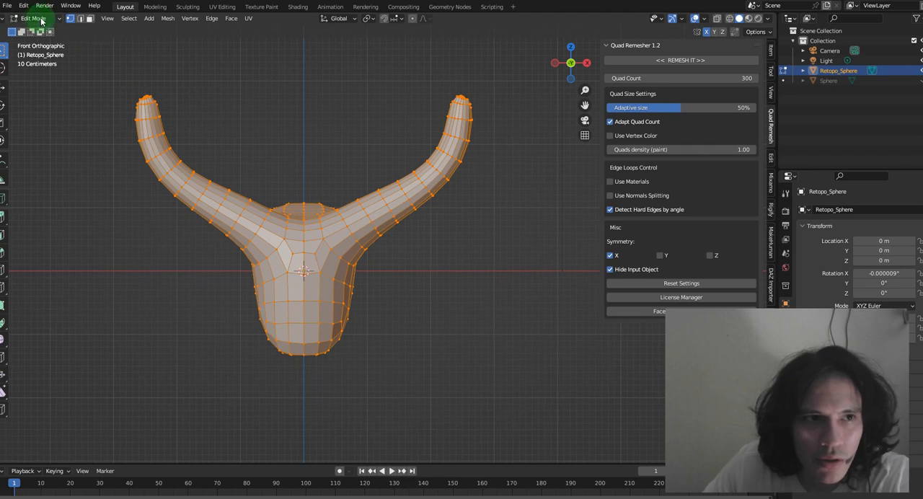
click(36, 29)
scroll(445, 235, down, 2)
scroll(427, 280, up, 2)
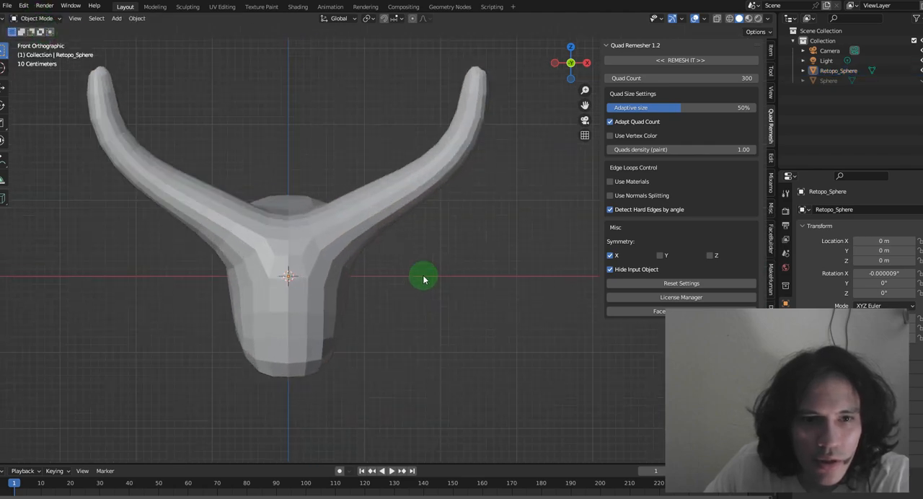
scroll(173, 122, down, 2)
Apply Shade Smooth to all faces of the remeshed head, return to Object Mode and check it from the front
click(292, 222)
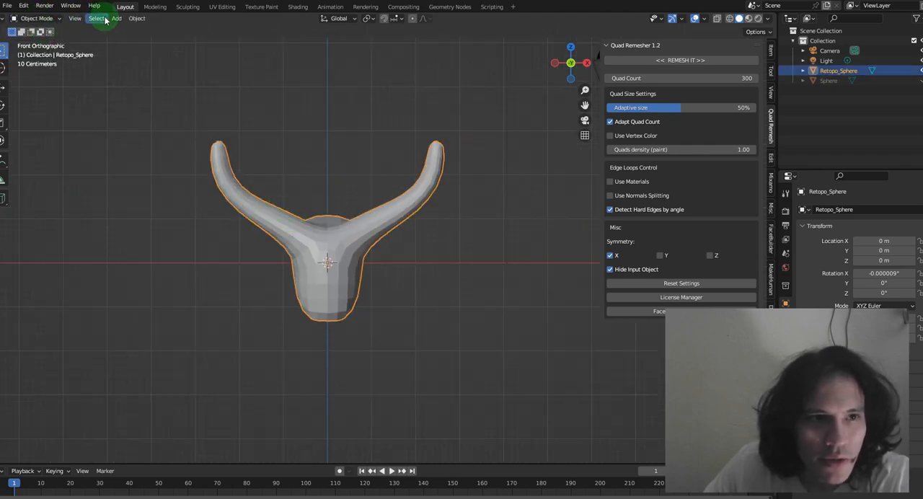
click(36, 18)
click(42, 39)
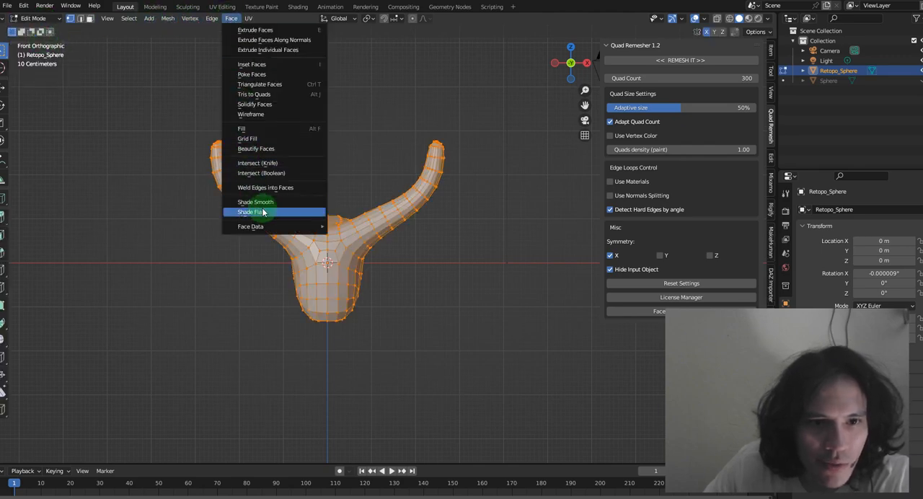
click(270, 202)
click(34, 18)
click(36, 31)
middle_drag(377, 209, 346, 266)
click(586, 63)
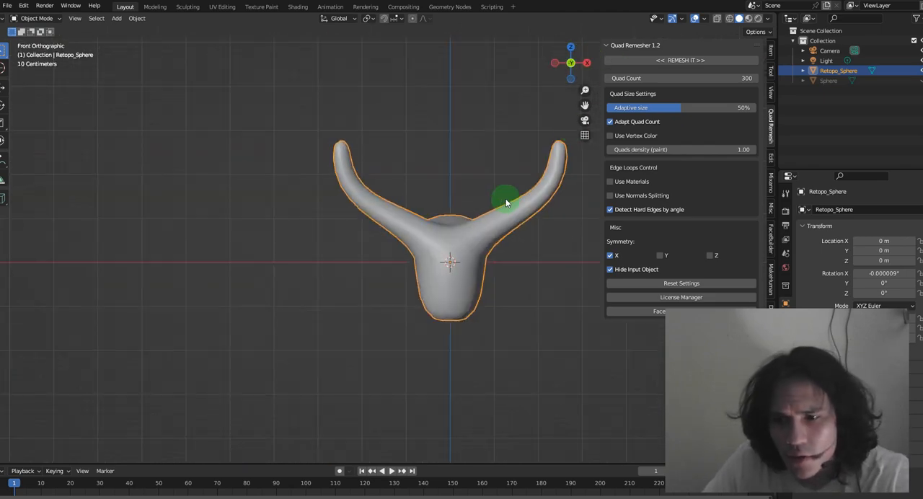
scroll(501, 247, up, 2)
drag(585, 105, 413, 111)
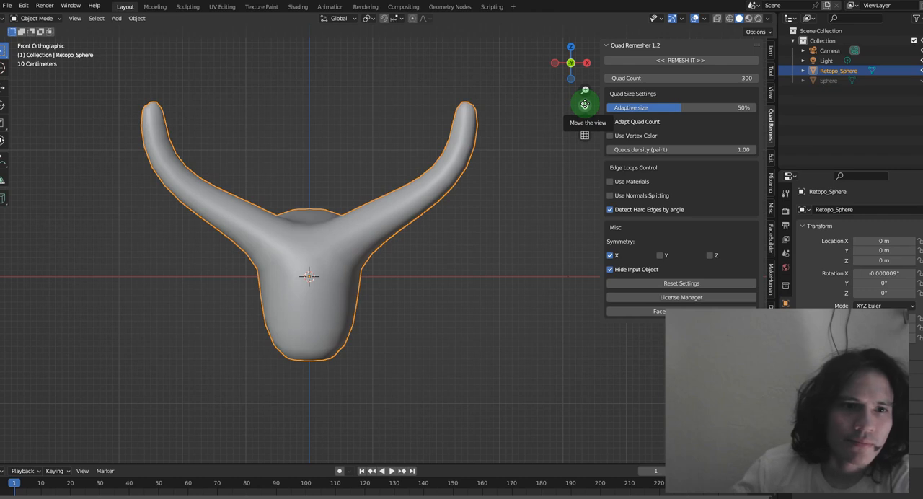
scroll(447, 205, down, 2)
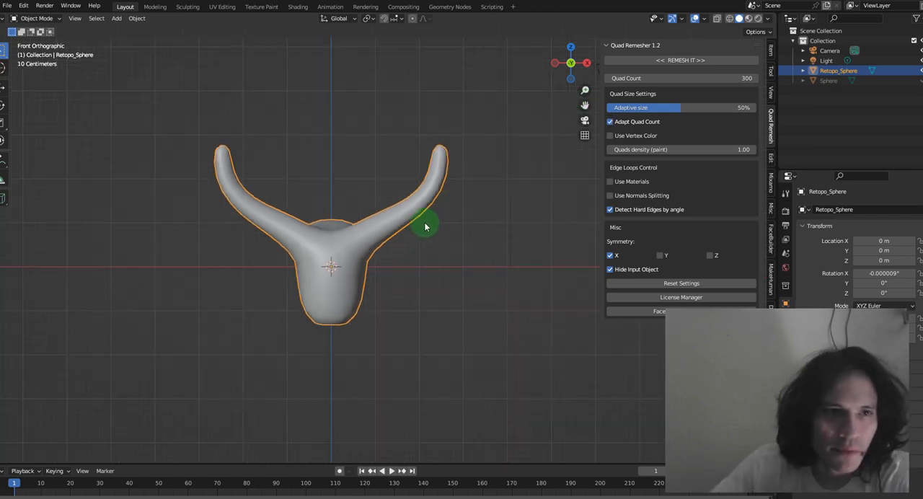
Put the remeshed head in Edit Mode with face selection and the Move tool active
click(32, 19)
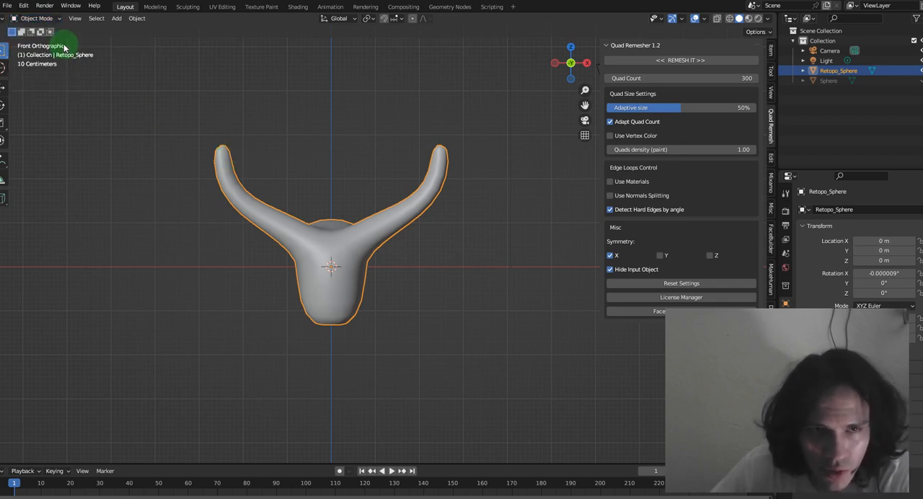
click(35, 18)
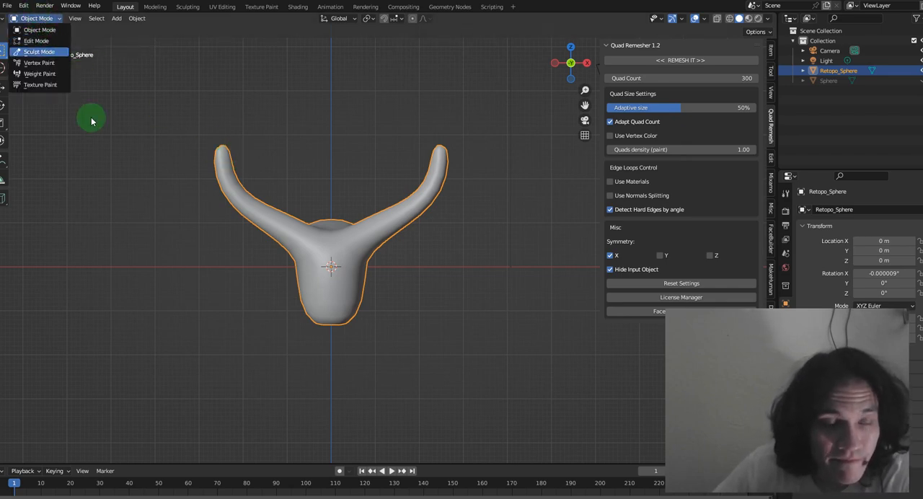
click(35, 18)
click(42, 40)
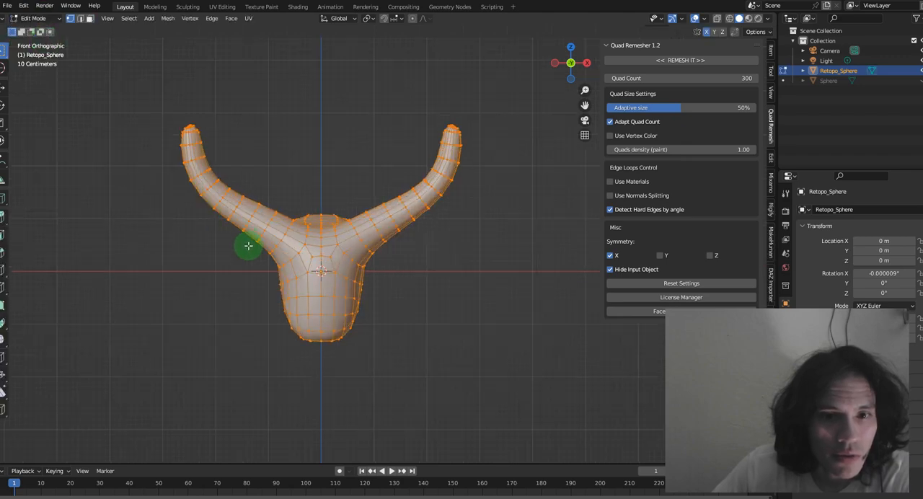
scroll(206, 156, up, 6)
click(89, 18)
click(80, 18)
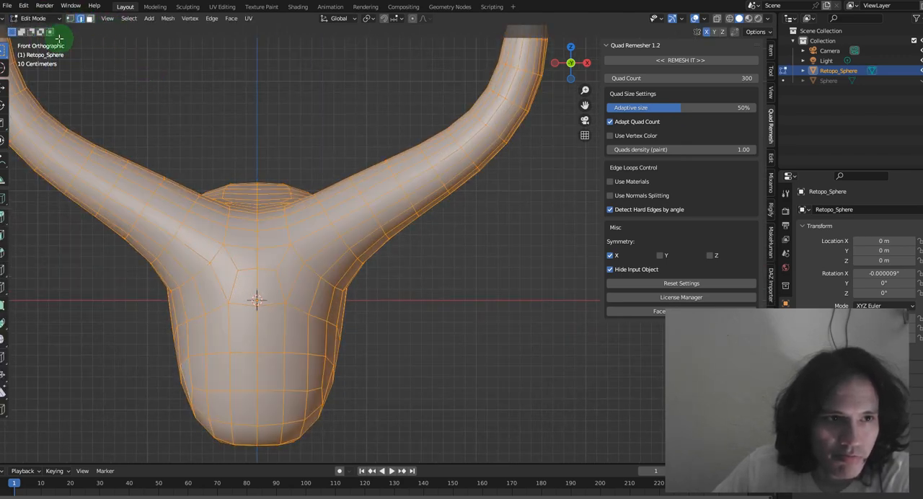
click(90, 19)
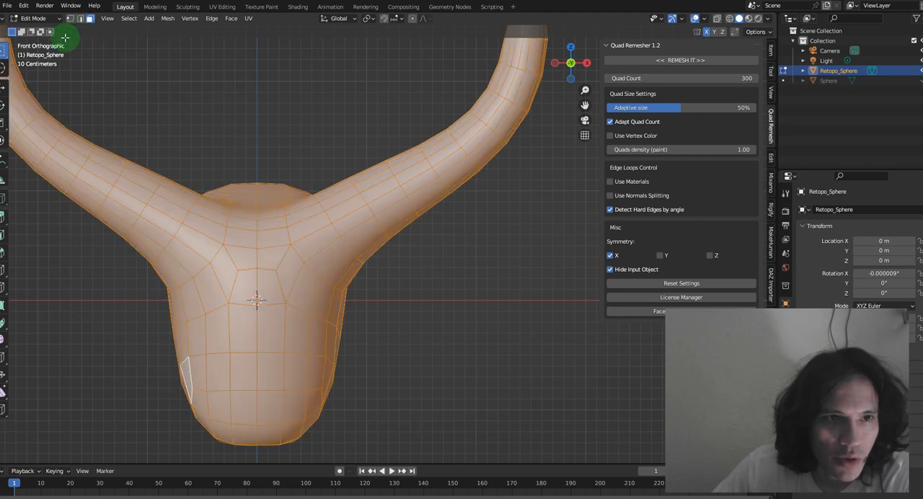
click(5, 86)
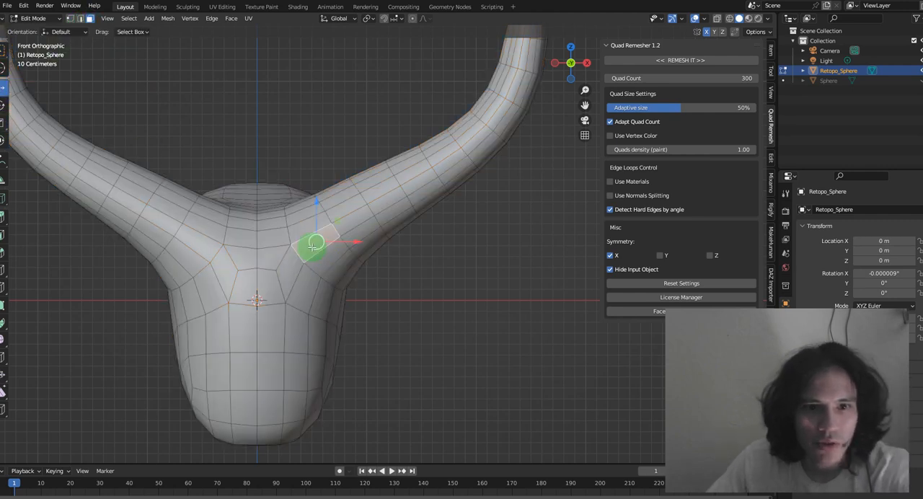
Select the faces across the forehead between the two horn bases
click(314, 244)
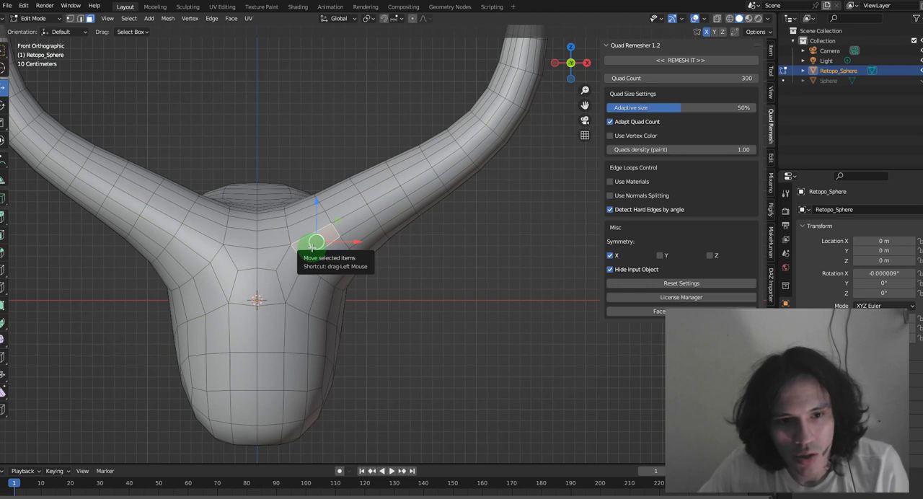
shift+click(259, 254)
shift+click(205, 243)
shift+click(222, 271)
shift+click(253, 282)
shift+click(291, 271)
shift+click(265, 289)
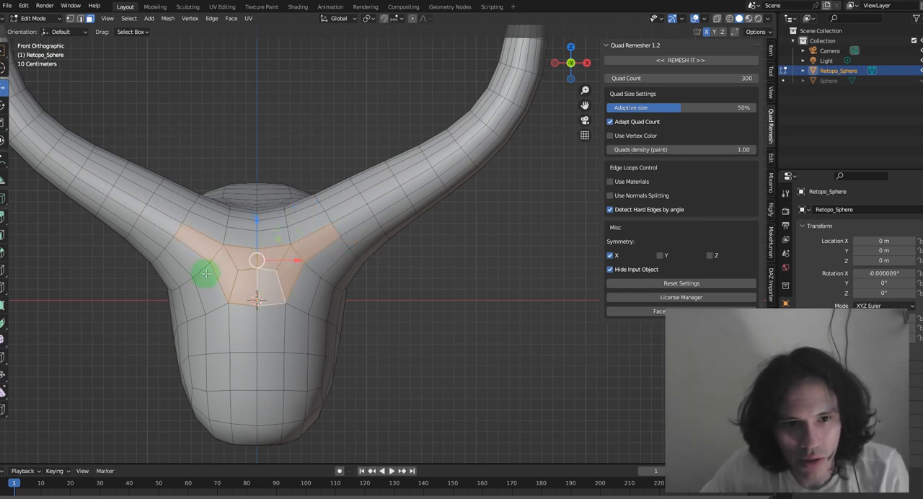
Extend the face selection over the muzzle and along both sides of the front of the head
ctrl+shift+click(309, 400)
shift+click(224, 434)
shift+click(250, 433)
shift+click(272, 434)
shift+click(295, 430)
shift+click(314, 375)
shift+click(316, 335)
shift+click(322, 292)
shift+click(338, 271)
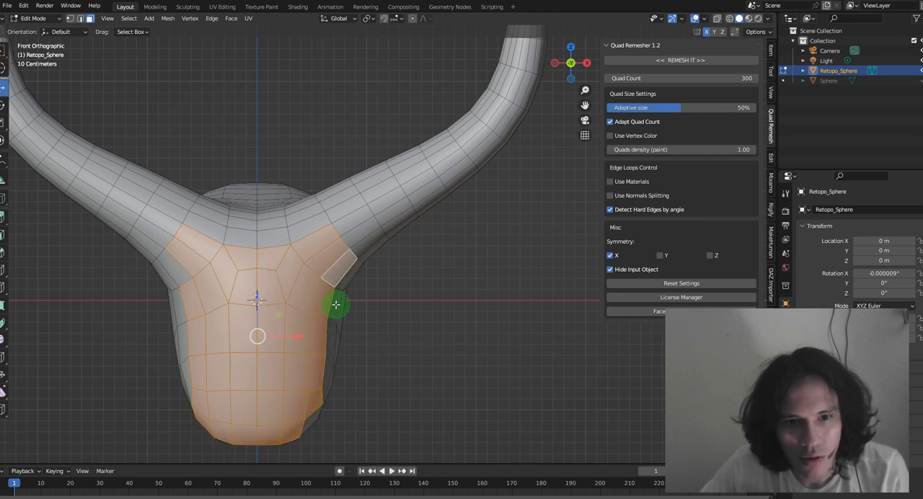
shift+click(312, 418)
shift+click(190, 393)
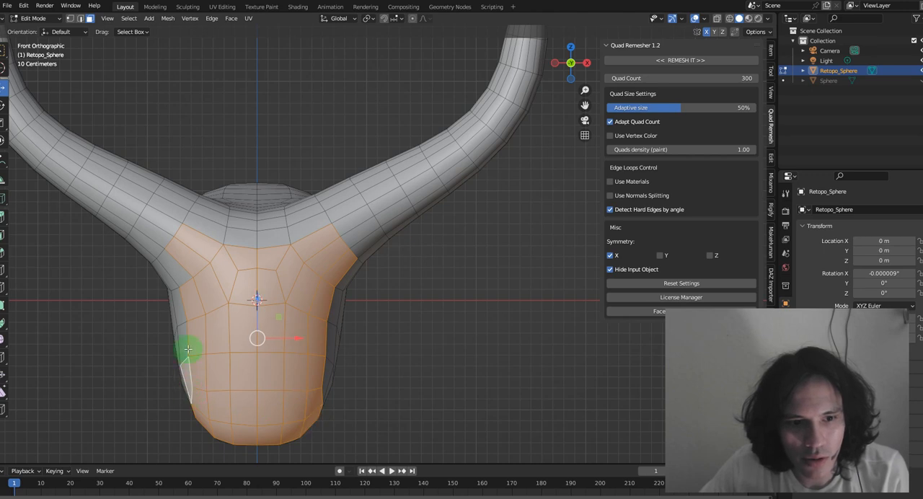
shift+click(178, 307)
shift+click(176, 276)
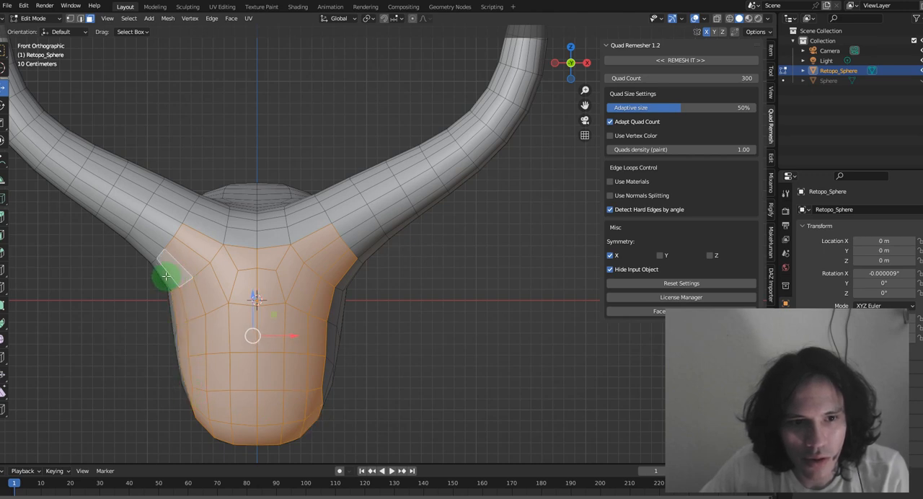
Switch to edge selection and select the edges running across the forehead between the two horn bases
click(80, 19)
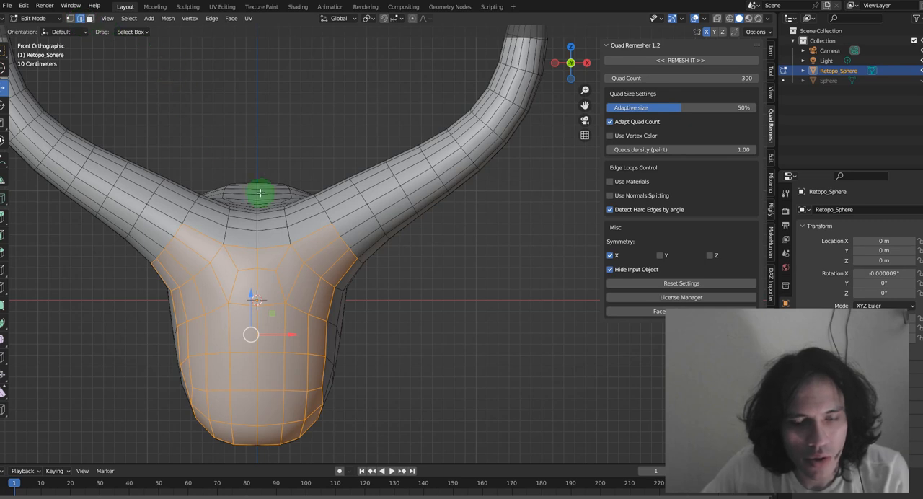
click(342, 244)
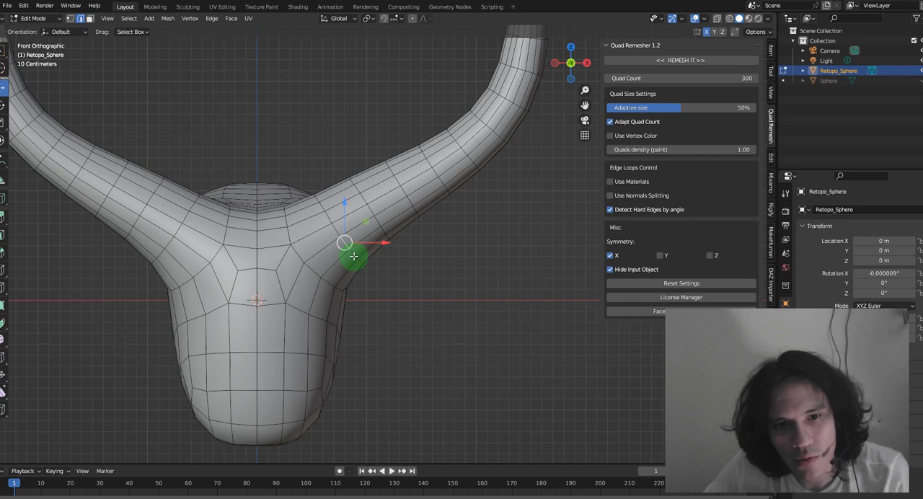
shift+click(353, 257)
shift+click(336, 232)
shift+click(313, 232)
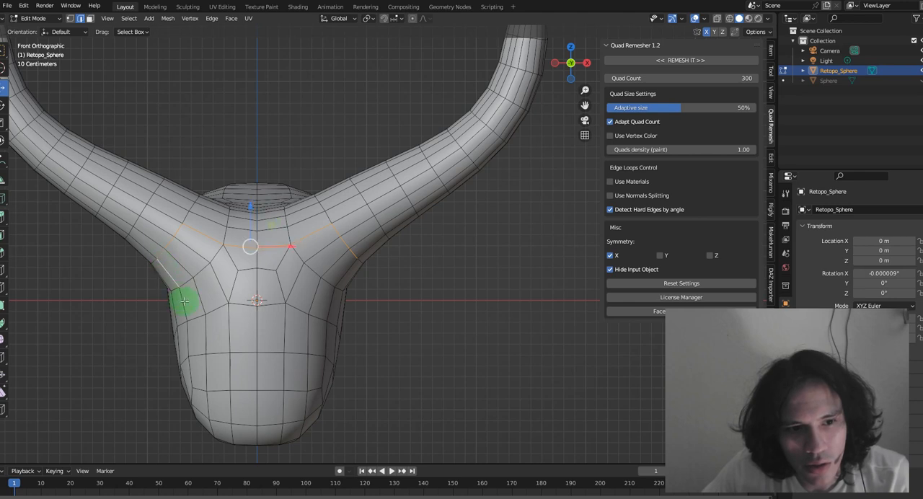
Complete the edge outline across the muzzle and up the side of the face, and mark the whole outline as a seam
shift+click(218, 419)
shift+click(281, 422)
shift+click(296, 417)
shift+click(318, 405)
shift+click(323, 386)
shift+click(324, 363)
shift+click(325, 342)
shift+click(328, 311)
shift+click(340, 278)
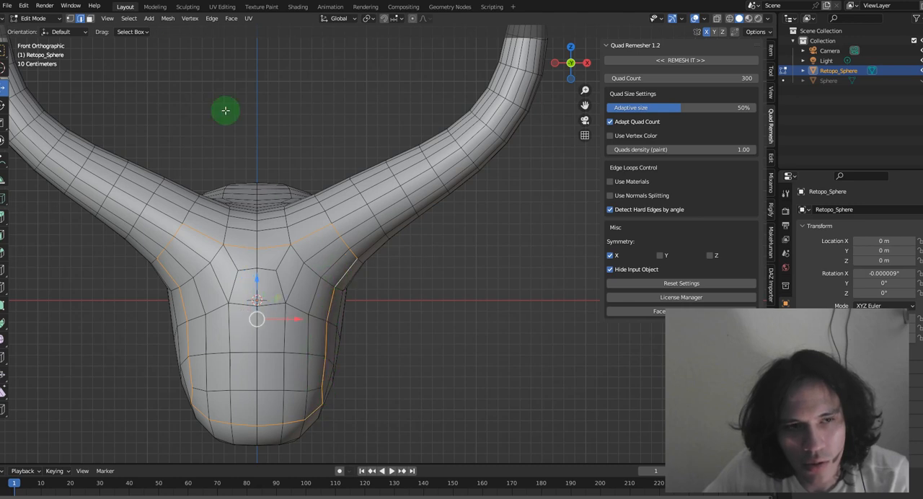
click(246, 20)
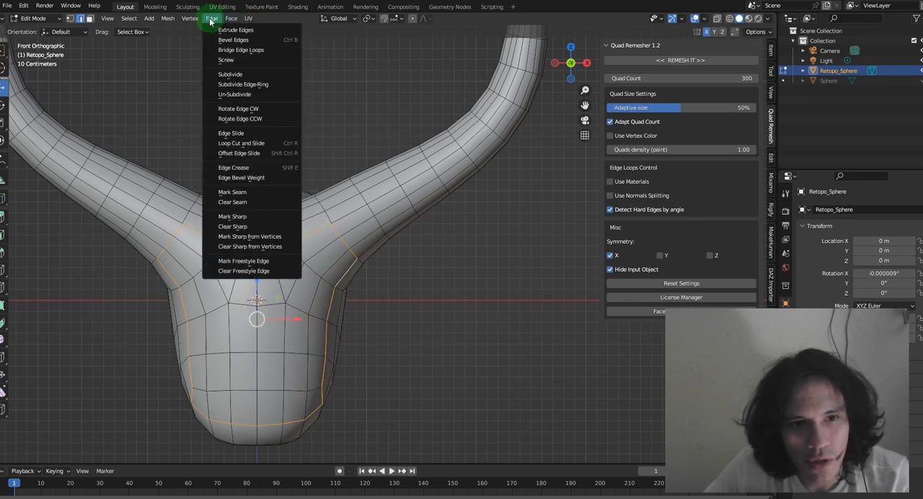
click(240, 192)
scroll(351, 268, down, 5)
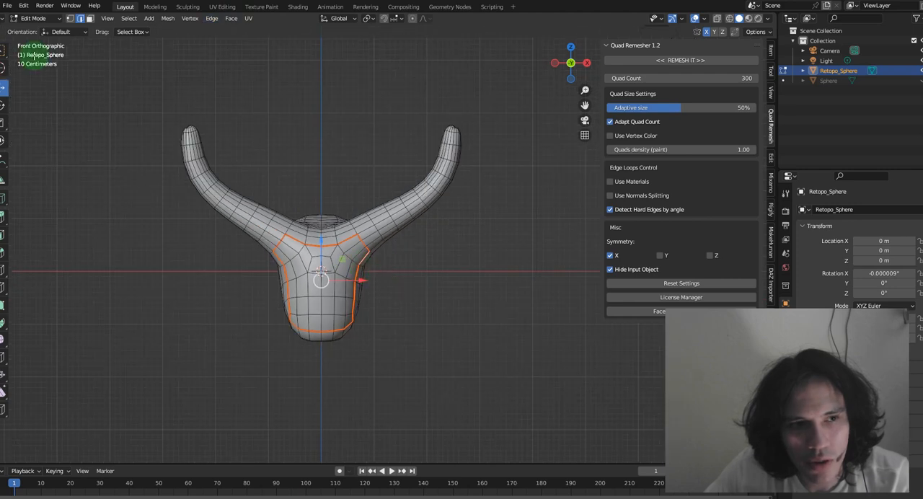
Select the edge loop around the left-hand horn near its base and mark it as a seam
click(268, 223)
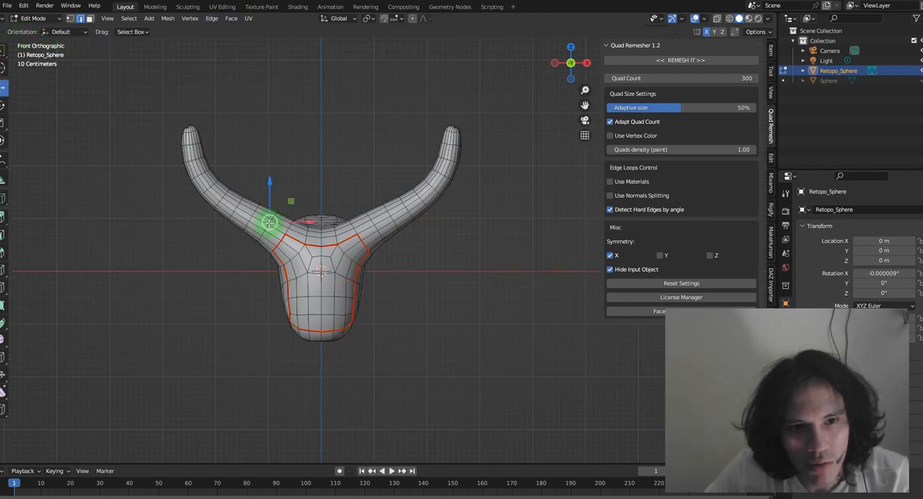
scroll(268, 223, up, 4)
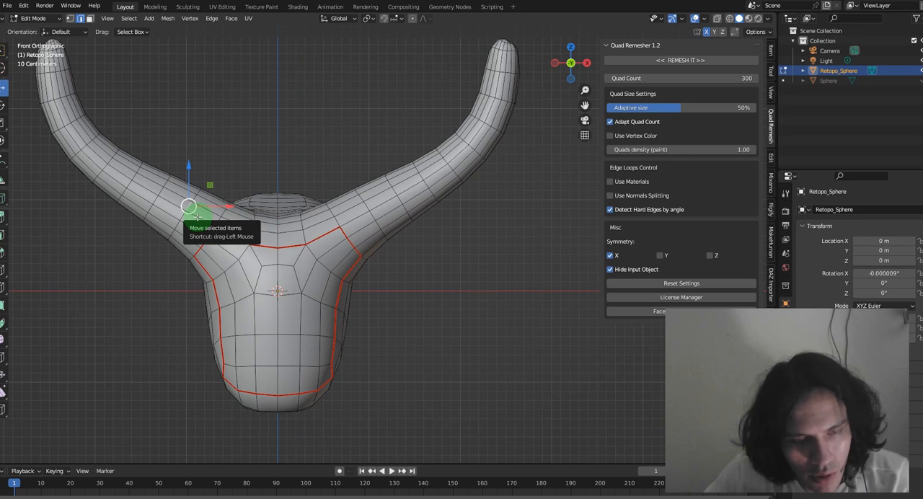
click(212, 19)
mouse_move(170, 20)
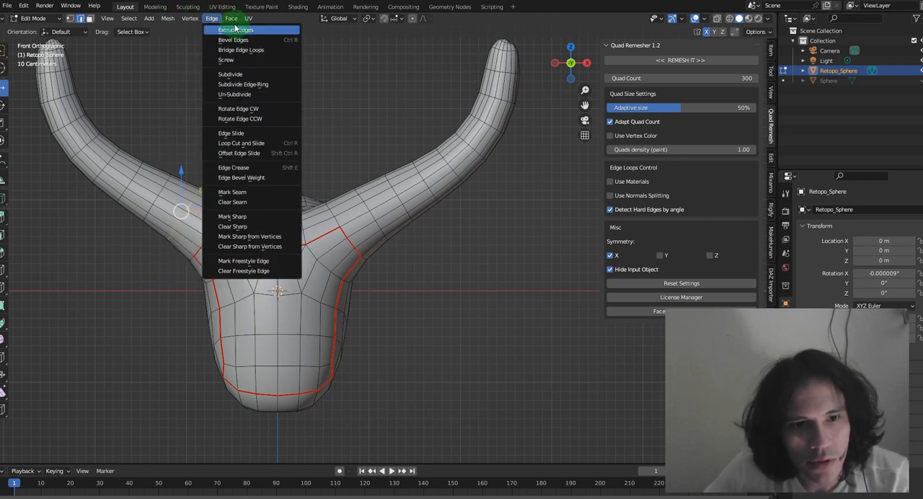
Select the matching edge loop around the right-hand horn near its base and mark it as a seam
click(353, 220)
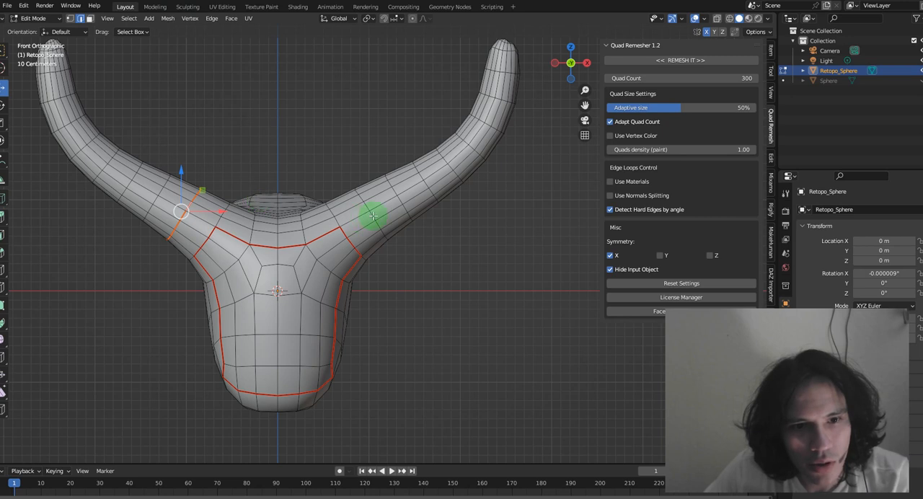
click(231, 19)
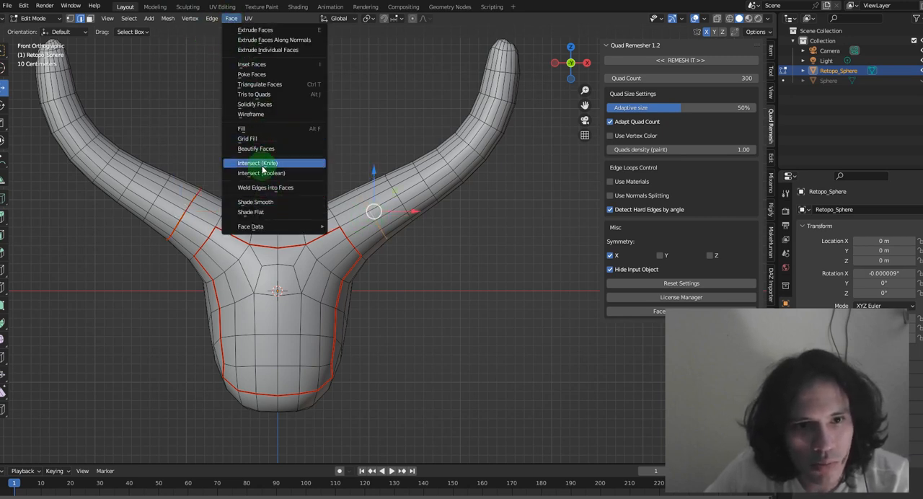
click(216, 18)
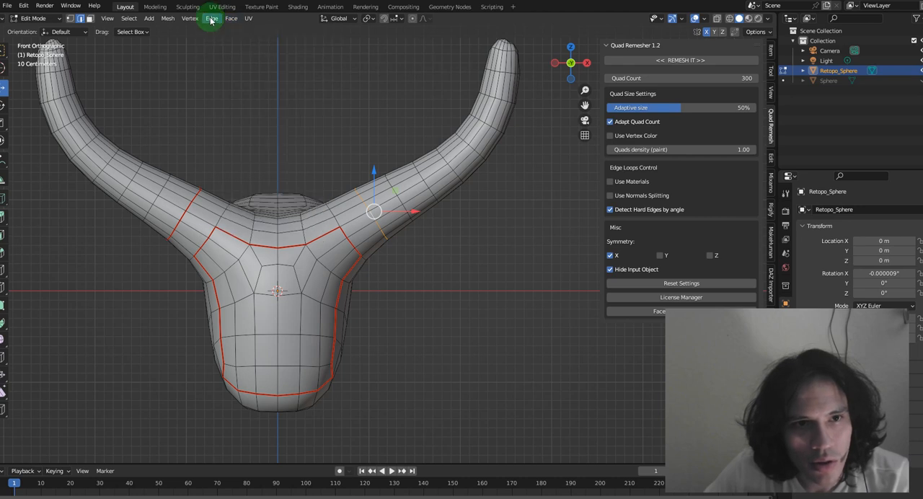
click(211, 18)
click(257, 192)
scroll(270, 173, down, 4)
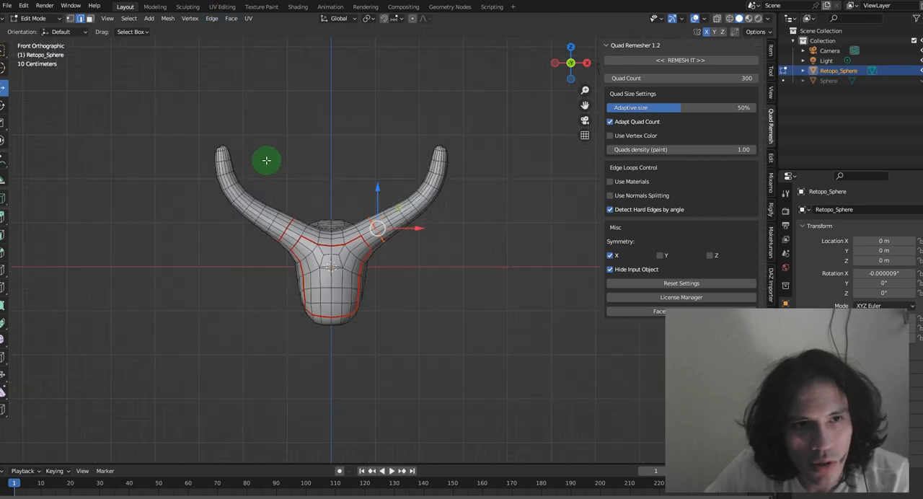
Unwrap the entire head mesh with X-ray on, and return to Object Mode with nothing selected
click(716, 18)
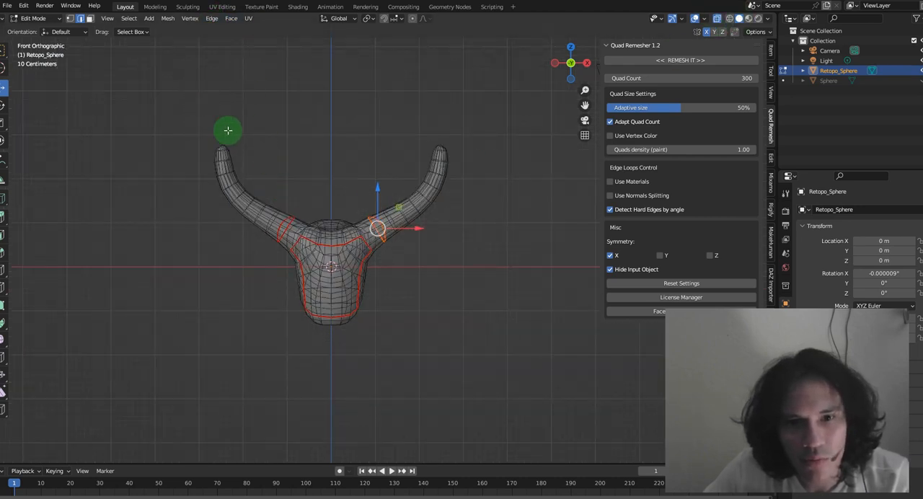
key(a)
click(253, 19)
click(260, 29)
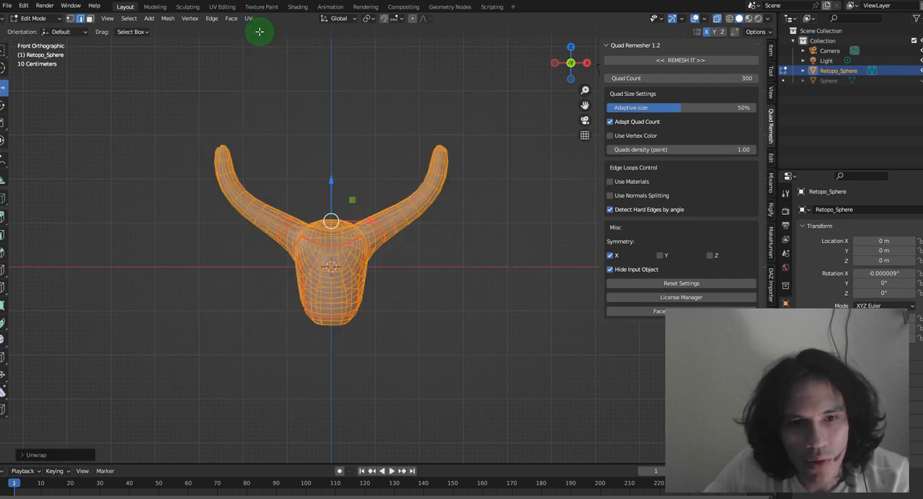
click(37, 17)
click(62, 28)
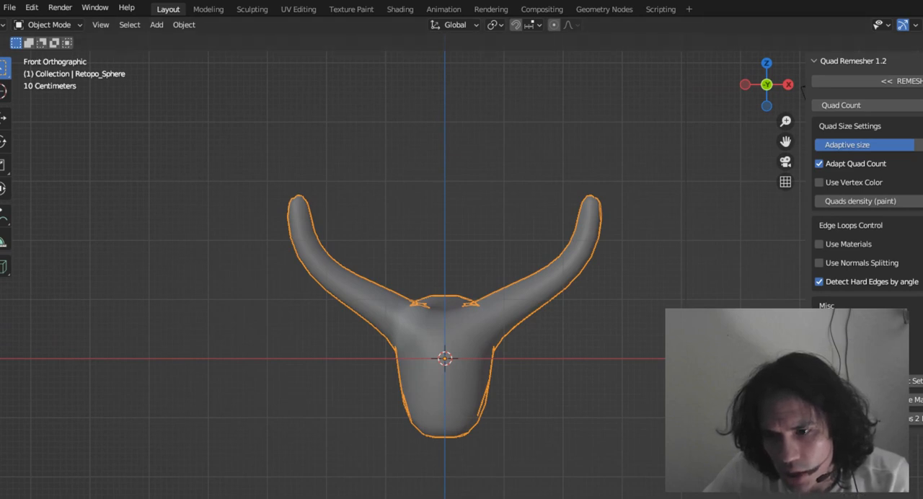
key(alt+a)
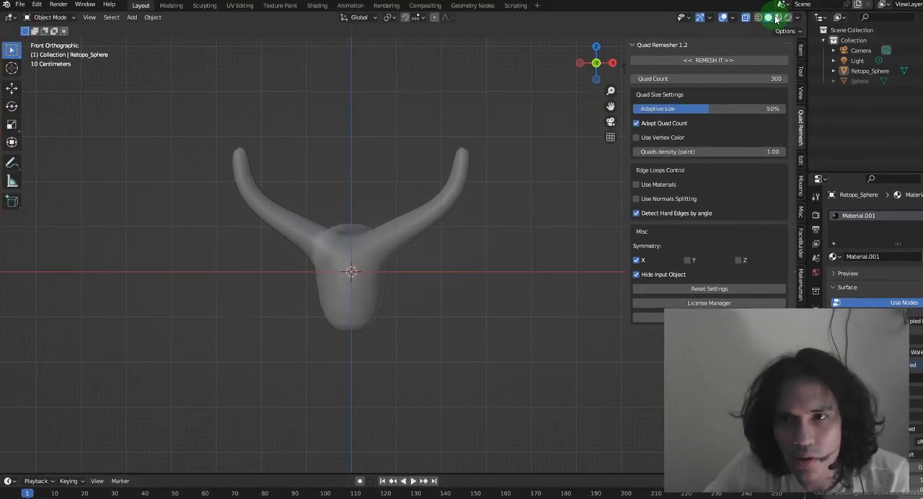
Show the head in Material Preview shading and open the Texture Paint workspace with the head in front view
click(776, 18)
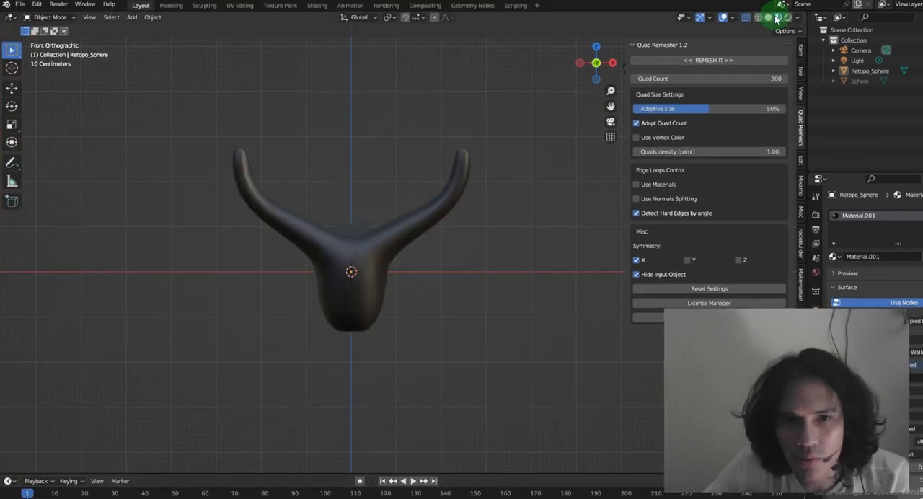
click(278, 5)
scroll(253, 257, down, 5)
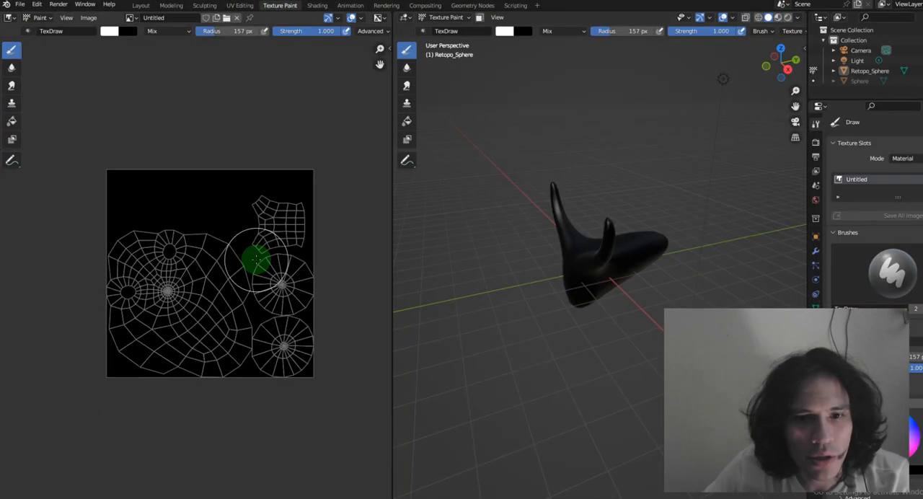
click(767, 65)
scroll(696, 232, up, 6)
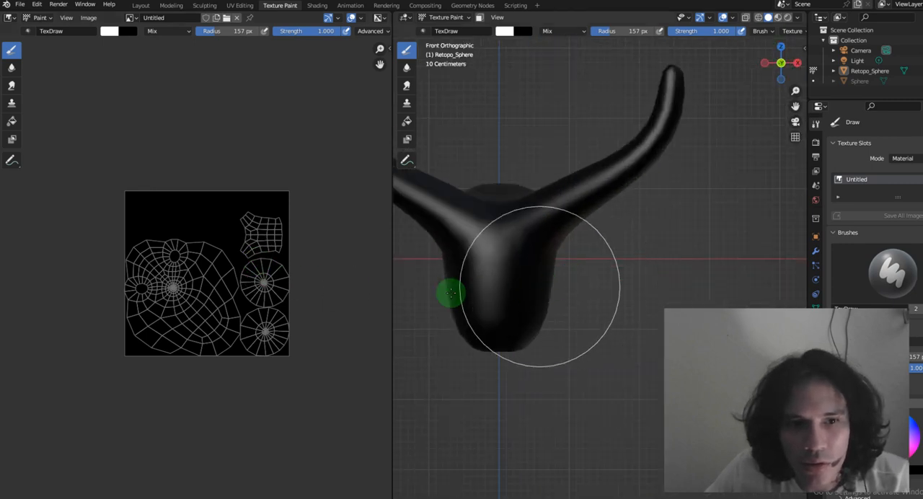
scroll(274, 239, up, 2)
scroll(223, 258, up, 2)
scroll(232, 197, up, 1)
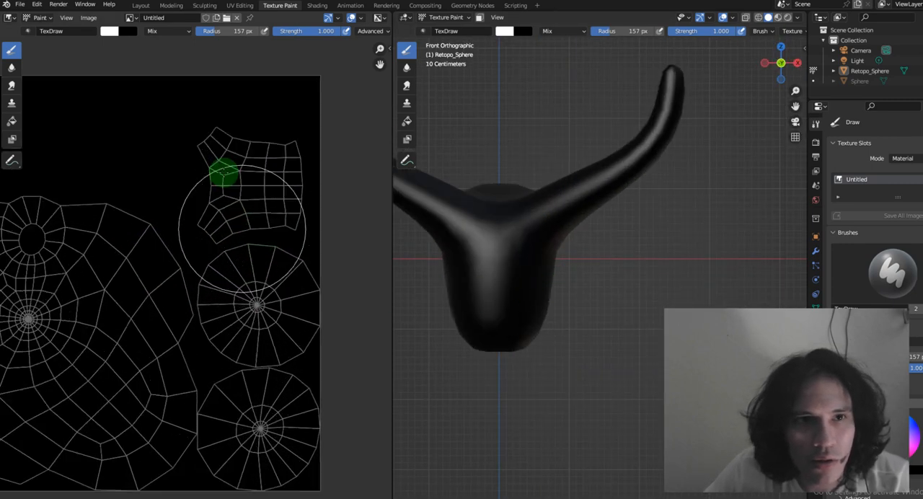
In the UV Editing workspace, select the face island, rotate it upright, and place it in the empty area above the horn islands
click(241, 7)
scroll(289, 195, down, 1)
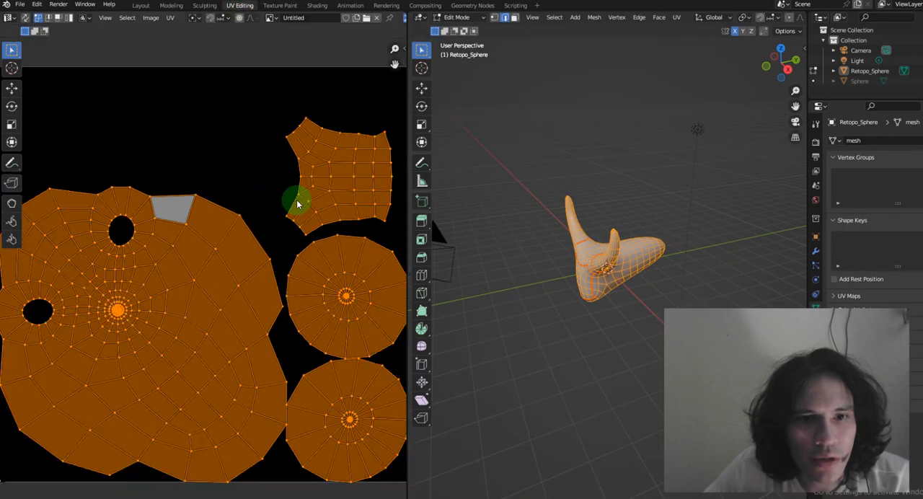
middle_drag(324, 161, 221, 180)
drag(146, 108, 320, 247)
drag(180, 216, 236, 243)
key(r)
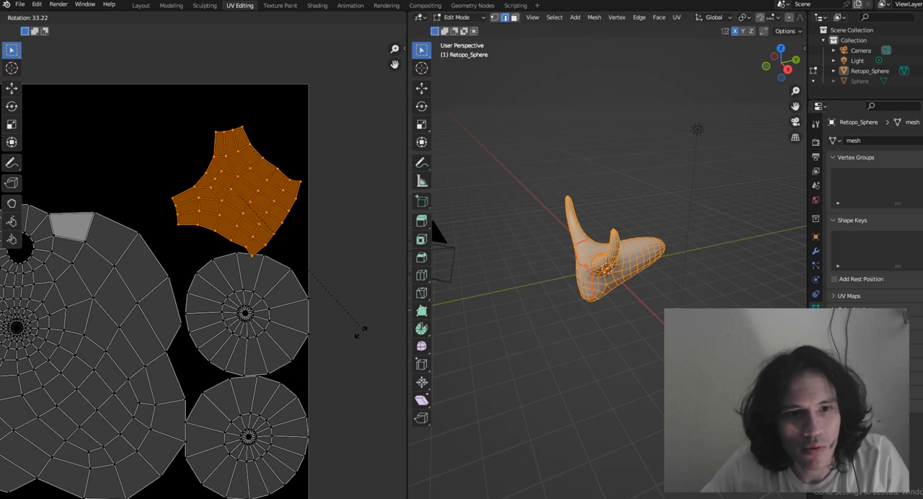
click(200, 350)
key(g)
click(183, 268)
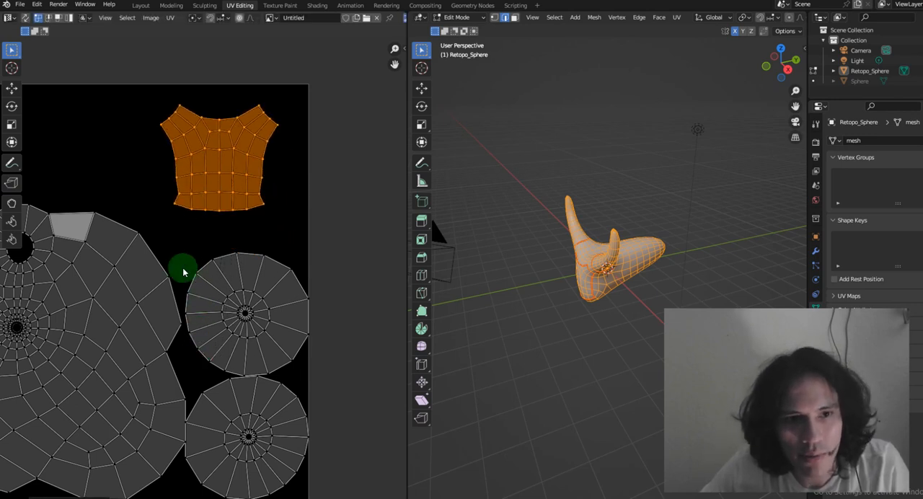
Return to the Texture Paint workspace and bring up the upright face island in the image editor
click(279, 6)
scroll(228, 170, up, 1)
middle_drag(180, 151, 137, 219)
scroll(155, 160, up, 1)
mouse_move(200, 175)
mouse_down()
mouse_move(180, 137)
mouse_move(181, 210)
mouse_move(197, 156)
mouse_move(212, 158)
mouse_up()
key(ctrl+z)
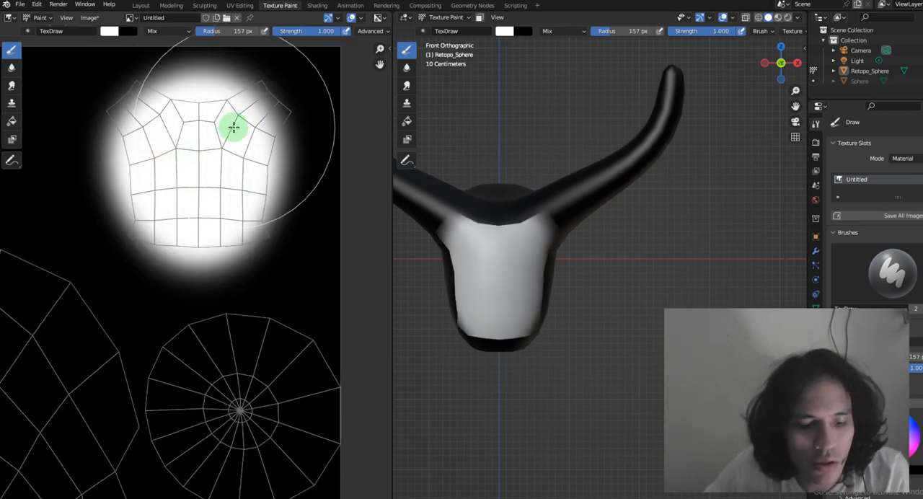
key(ctrl+z)
Set the brush radius to 26 px and paint two white eye dots and a curved smile on the face island
drag(228, 34, 205, 34)
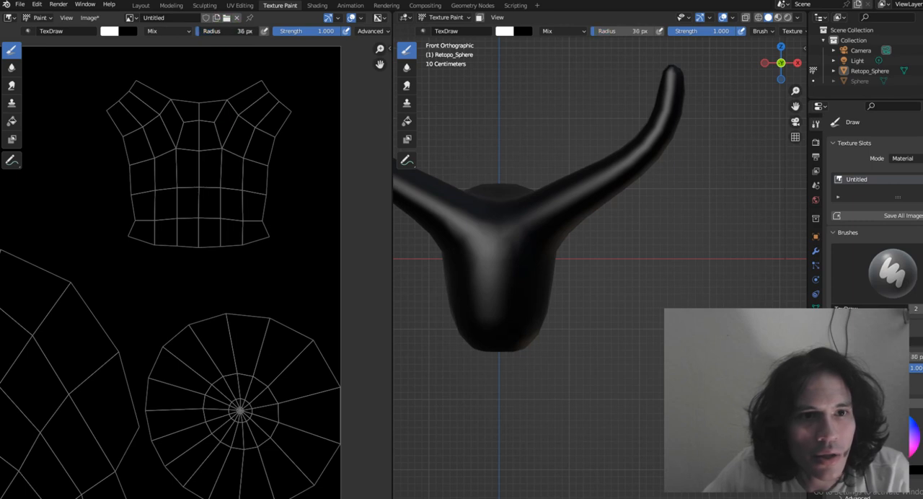
click(164, 157)
click(243, 163)
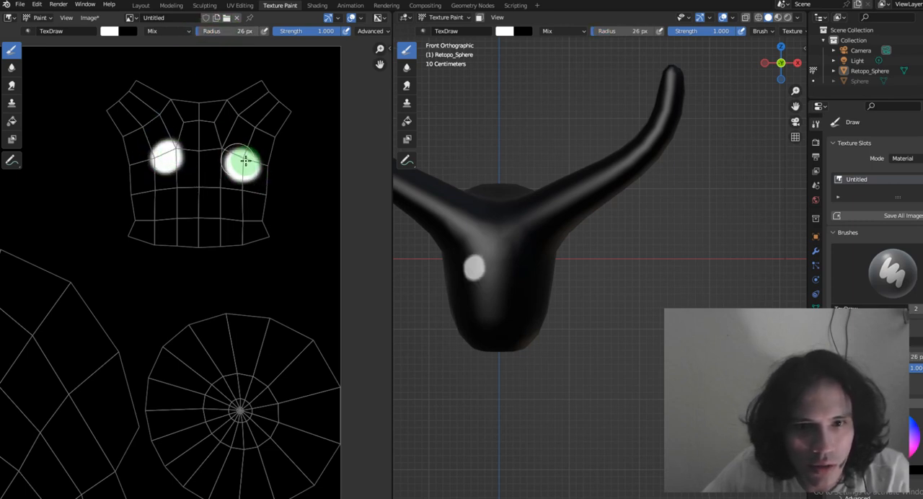
mouse_move(138, 193)
mouse_down()
mouse_move(248, 231)
mouse_move(255, 216)
mouse_up()
scroll(569, 271, down, 1)
scroll(588, 295, down, 3)
scroll(585, 340, up, 3)
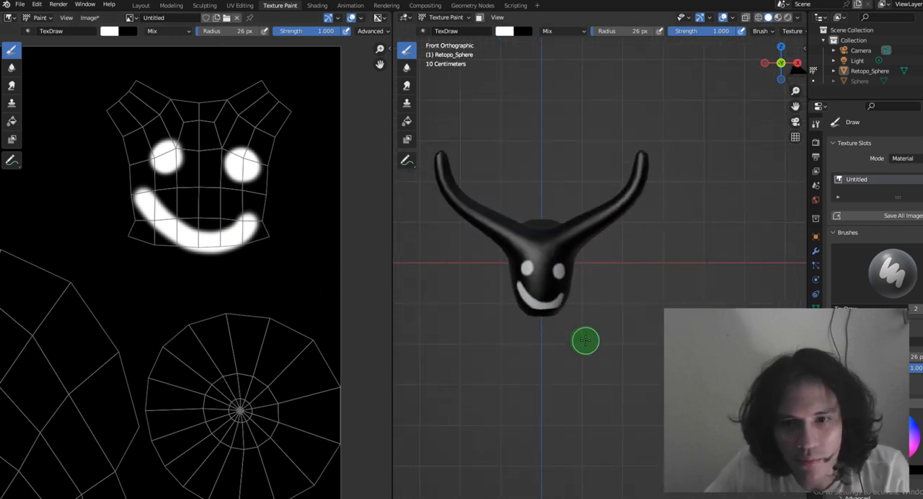